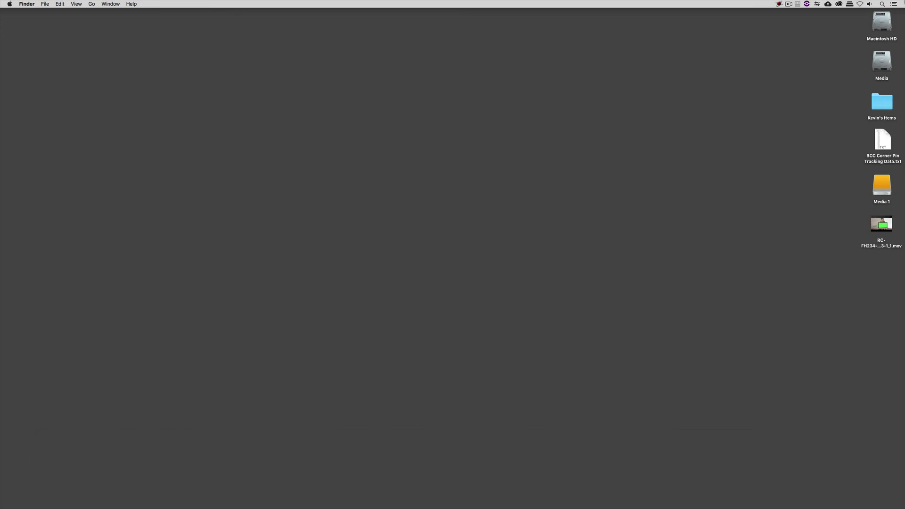
# Switch to Avid Media Composer and review the Final Tracked Shot sequence, comparing the green-screen clip on V2 with the Waterfalls clip on V1
pyautogui.press('cmd+Tab')
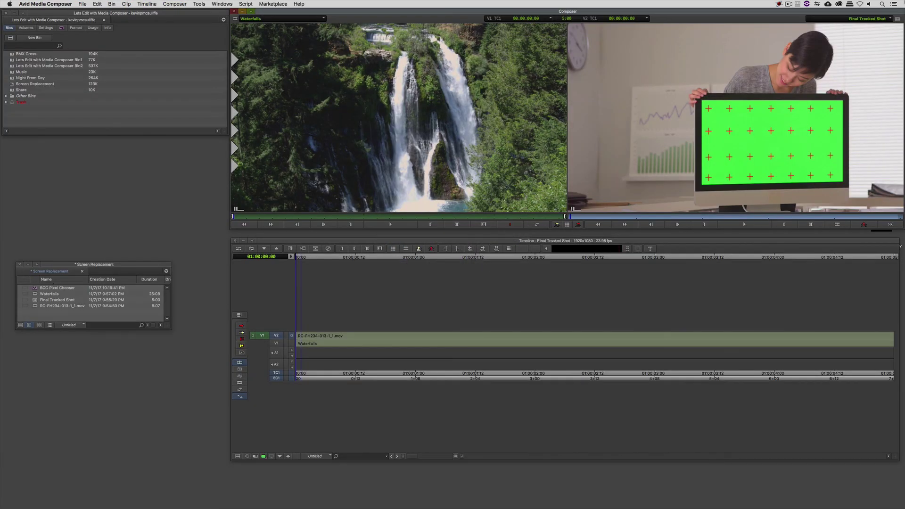
pyautogui.moveTo(411, 342); pyautogui.dragTo(646, 327)
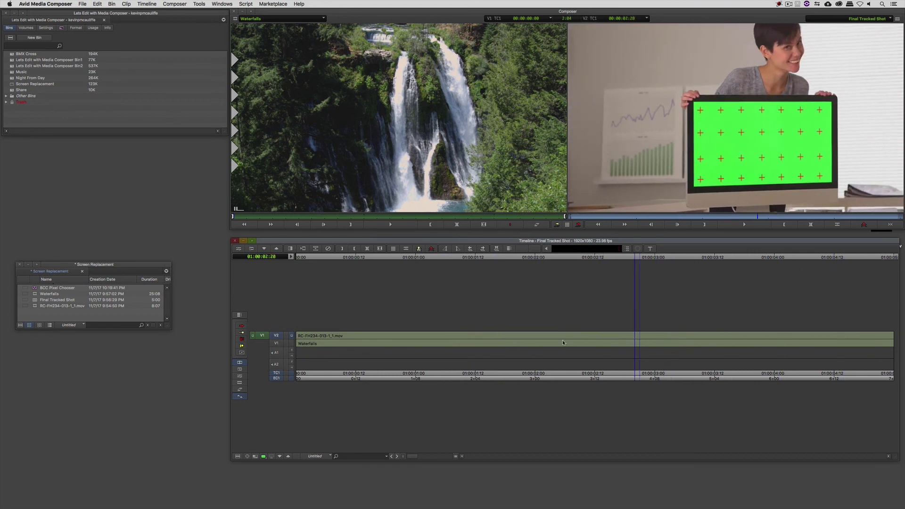
pyautogui.click(367, 344)
pyautogui.moveTo(366, 344); pyautogui.dragTo(311, 348)
pyautogui.click(292, 343)
pyautogui.press('l')
pyautogui.press('l')
pyautogui.moveTo(622, 343); pyautogui.dragTo(372, 358)
pyautogui.click(292, 335)
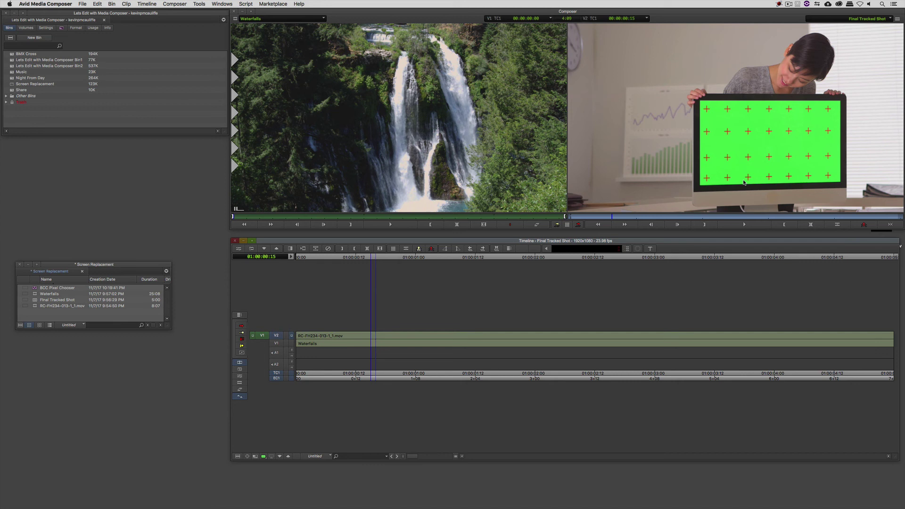
# Apply the BCC Pixel Chooser effect from BCC Key & Blend to the green-screen clip on V2 and launch Mocha from it
pyautogui.press('super+8')
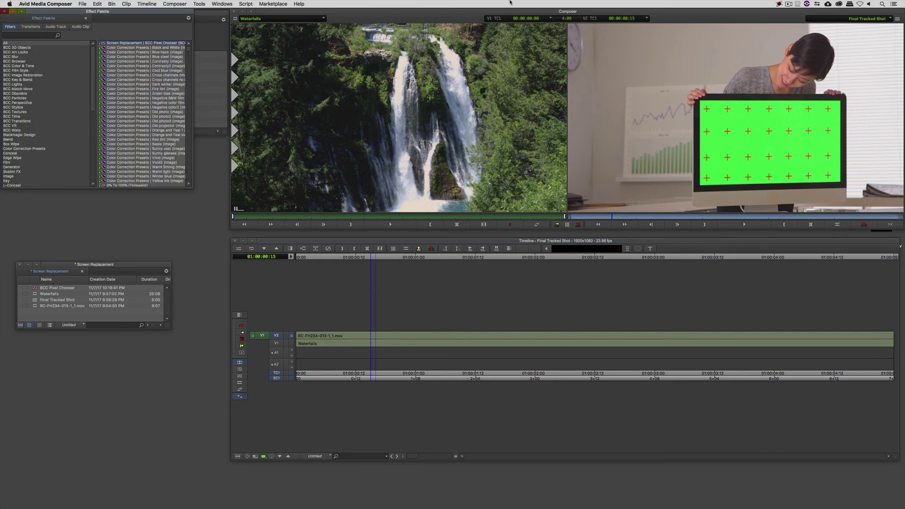
pyautogui.moveTo(126, 11); pyautogui.dragTo(143, 53)
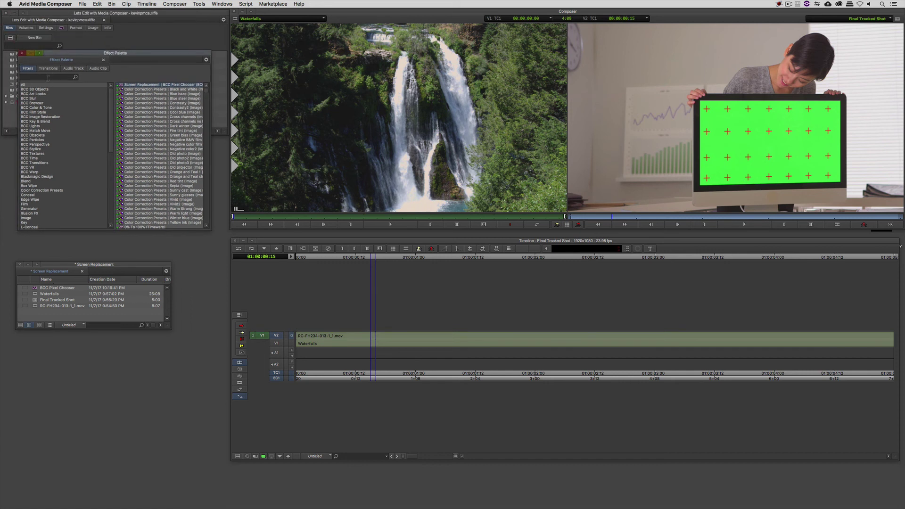
pyautogui.click(48, 78)
pyautogui.write('bcc p')
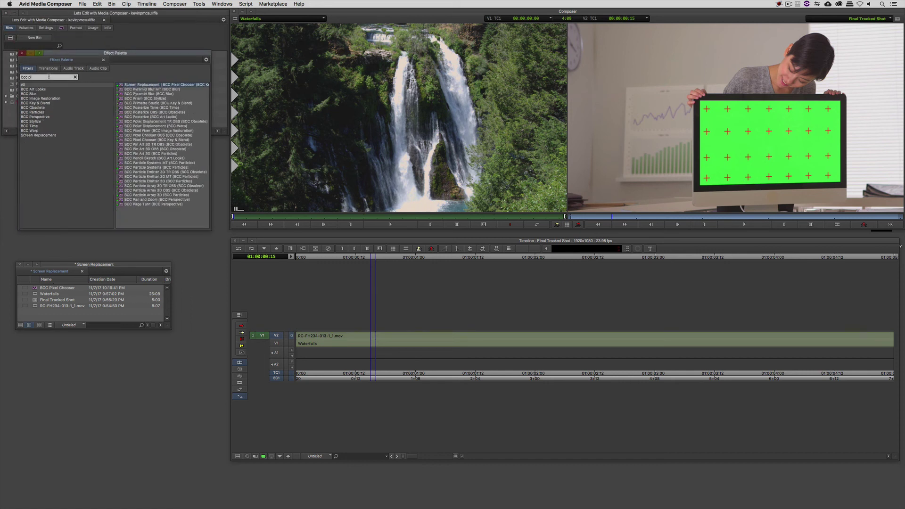
pyautogui.write('ixel chooser')
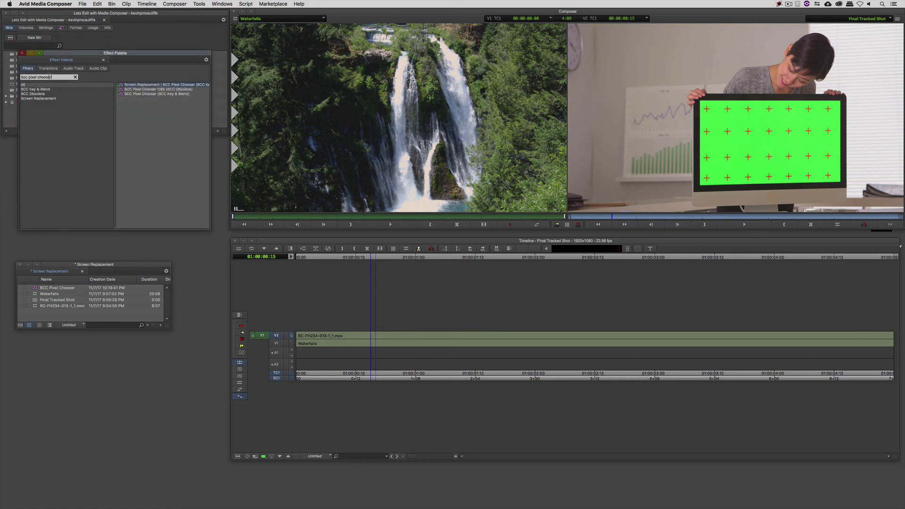
pyautogui.moveTo(147, 96); pyautogui.dragTo(439, 330)
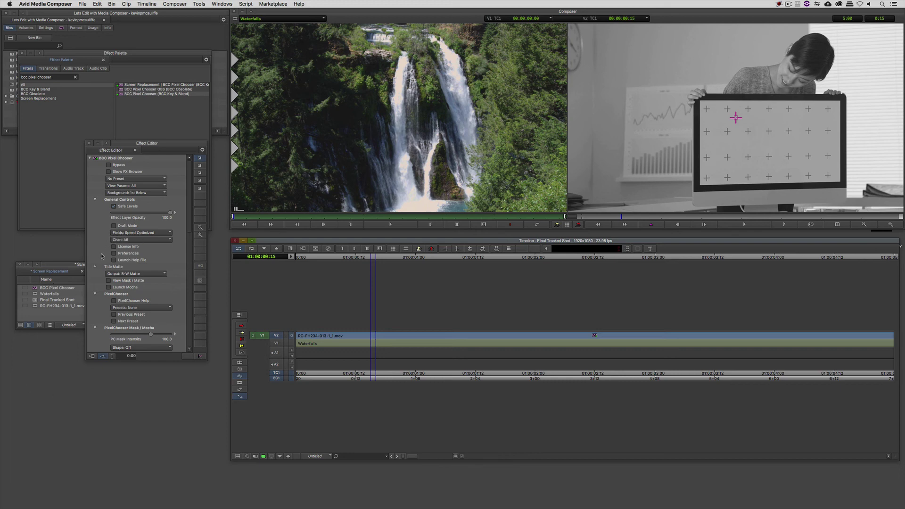
pyautogui.click(109, 288)
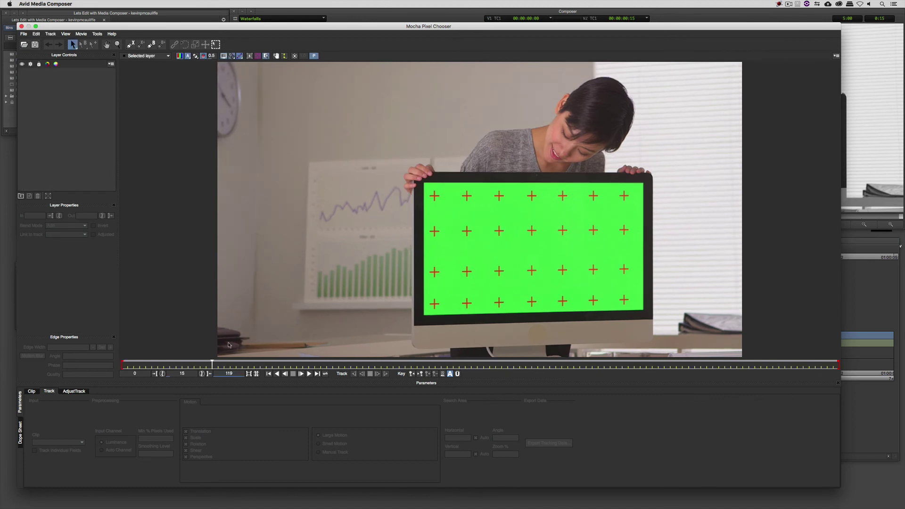
# At frame 1, draw a four-point X-spline layer on the monitor's black bezel, just outside the green area
pyautogui.moveTo(227, 367); pyautogui.dragTo(117, 357)
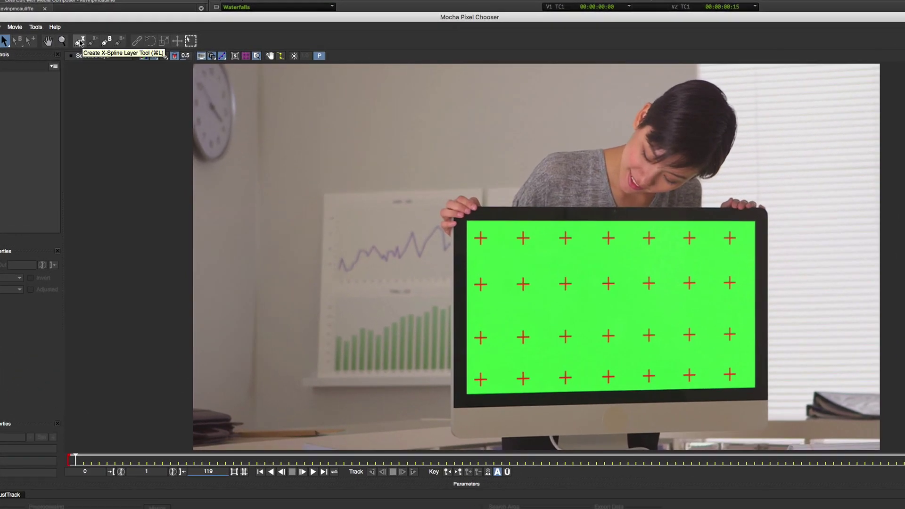
pyautogui.click(79, 41)
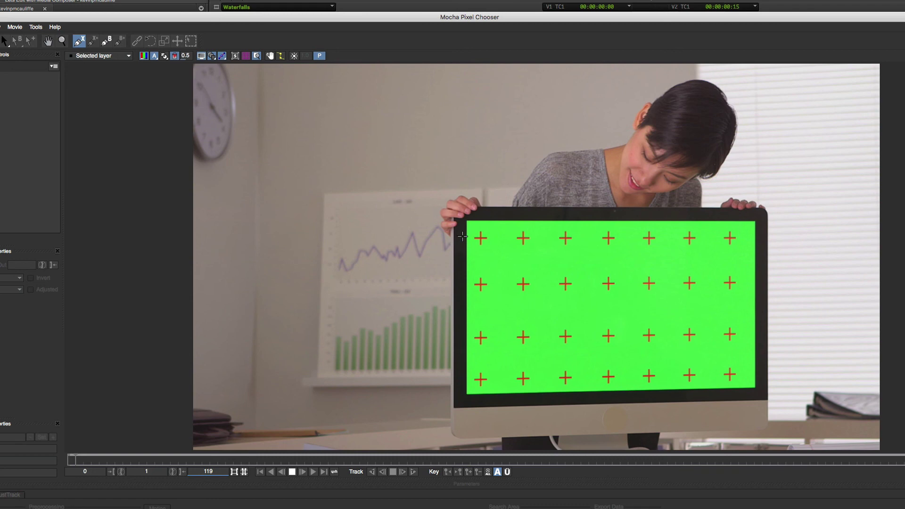
pyautogui.press('z')
pyautogui.click(484, 252)
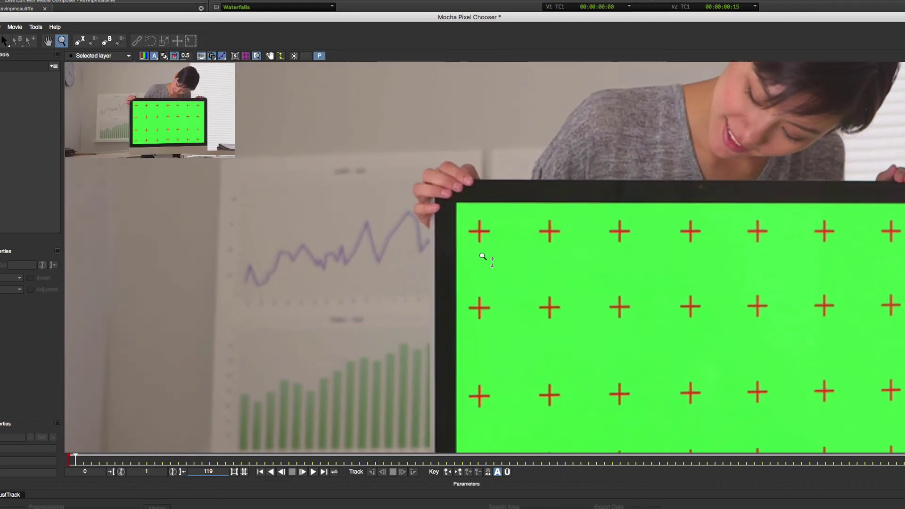
pyautogui.moveTo(480, 249); pyautogui.dragTo(497, 198)
pyautogui.press('x')
pyautogui.moveTo(548, 211); pyautogui.dragTo(529, 234)
pyautogui.press('z')
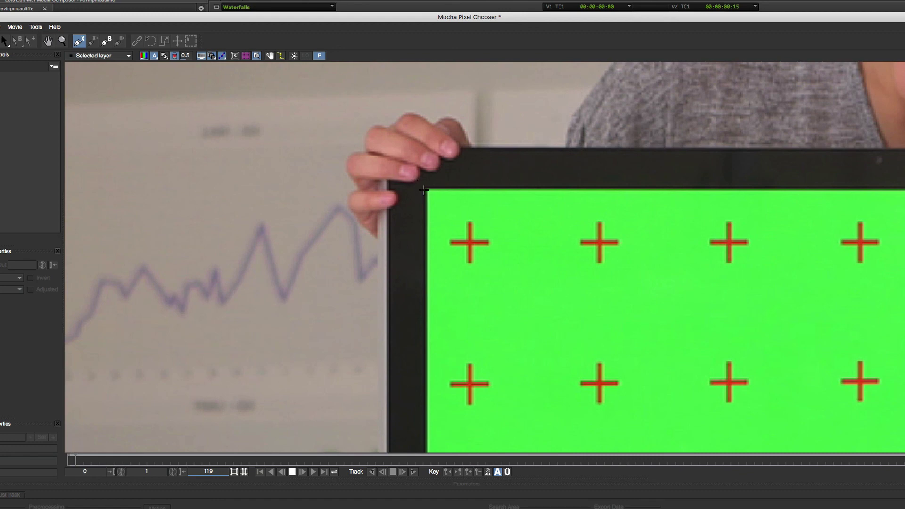
pyautogui.press('z')
pyautogui.moveTo(449, 185); pyautogui.dragTo(446, 324)
pyautogui.press('x')
pyautogui.moveTo(517, 304); pyautogui.dragTo(448, 260)
pyautogui.click(366, 140)
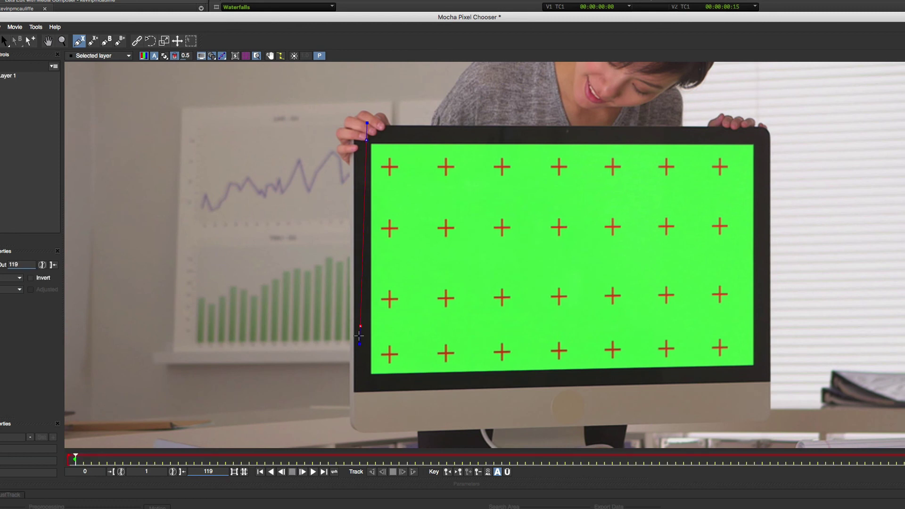
pyautogui.click(364, 379)
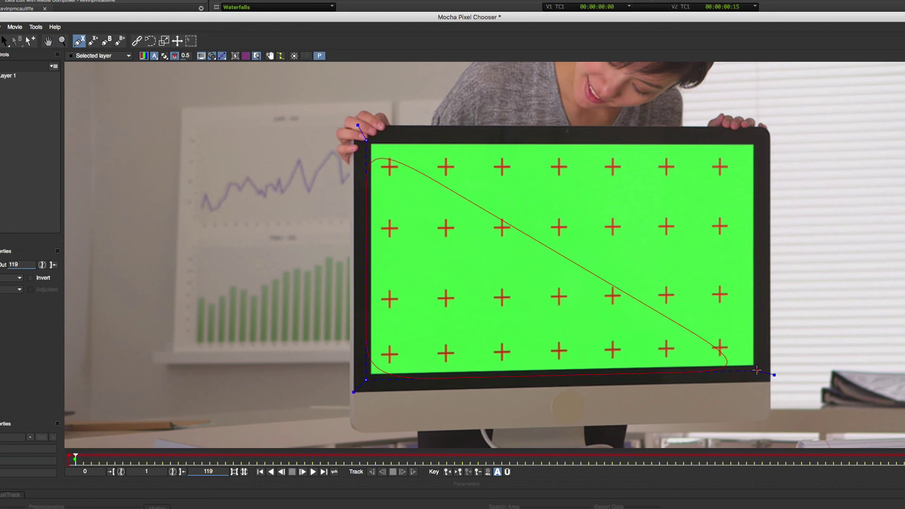
pyautogui.click(757, 371)
pyautogui.click(758, 140)
# Close the X-spline around the monitor and tighten its control points into sharp corners
pyautogui.click(366, 140)
pyautogui.rightClick(366, 140)
pyautogui.moveTo(355, 127); pyautogui.dragTo(338, 107)
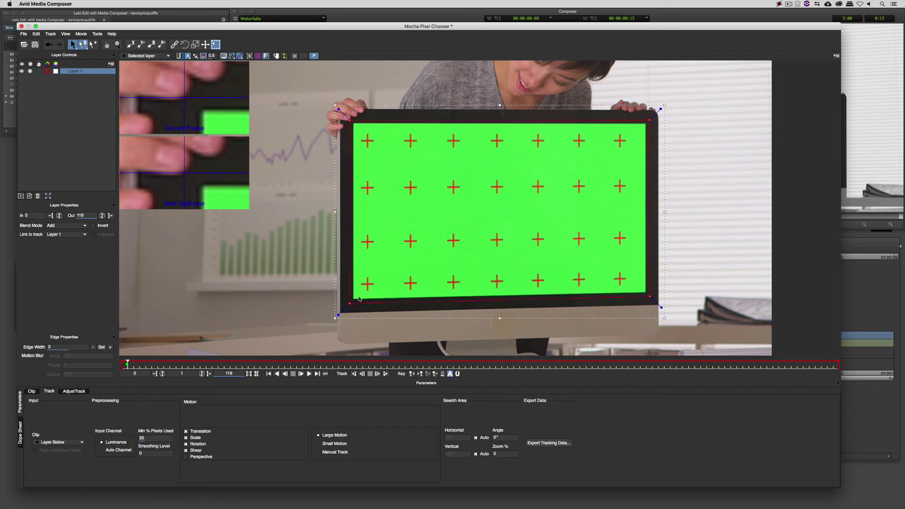
# Raise the layer's Min % Pixels Used and track it forward to frame 119
pyautogui.doubleClick(150, 438)
pyautogui.click(385, 374)
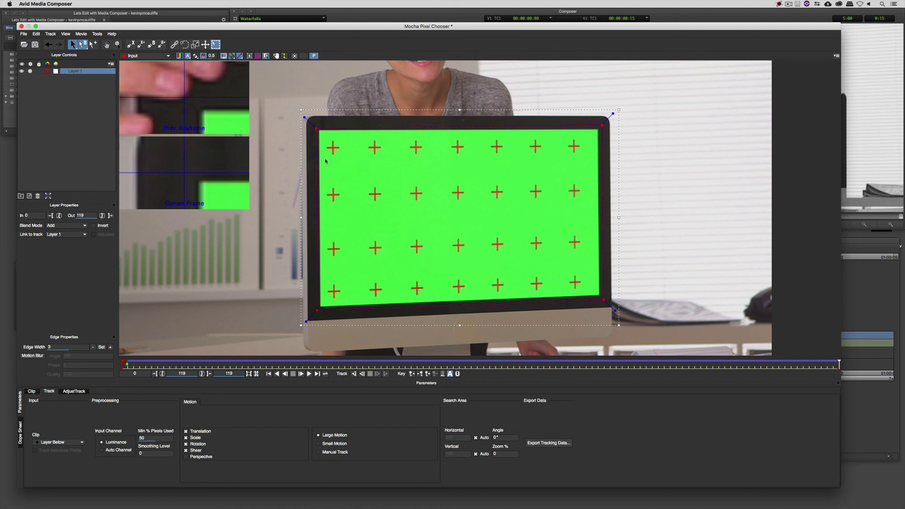
# Show the planar surface at frame 119 and align its four corners with the corners of the monitor's spline
pyautogui.click(249, 56)
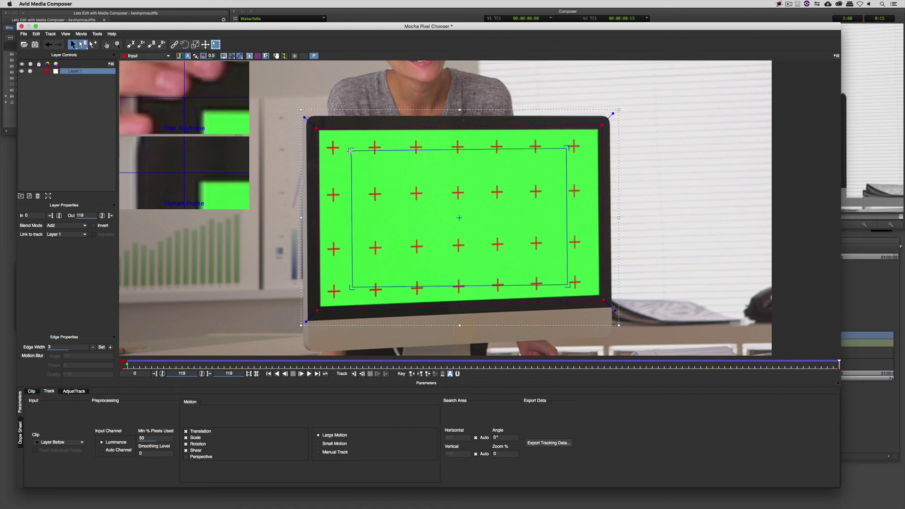
pyautogui.moveTo(352, 148); pyautogui.dragTo(315, 126)
pyautogui.moveTo(351, 286); pyautogui.dragTo(316, 311)
pyautogui.moveTo(568, 285); pyautogui.dragTo(605, 300)
pyautogui.moveTo(568, 148); pyautogui.dragTo(603, 123)
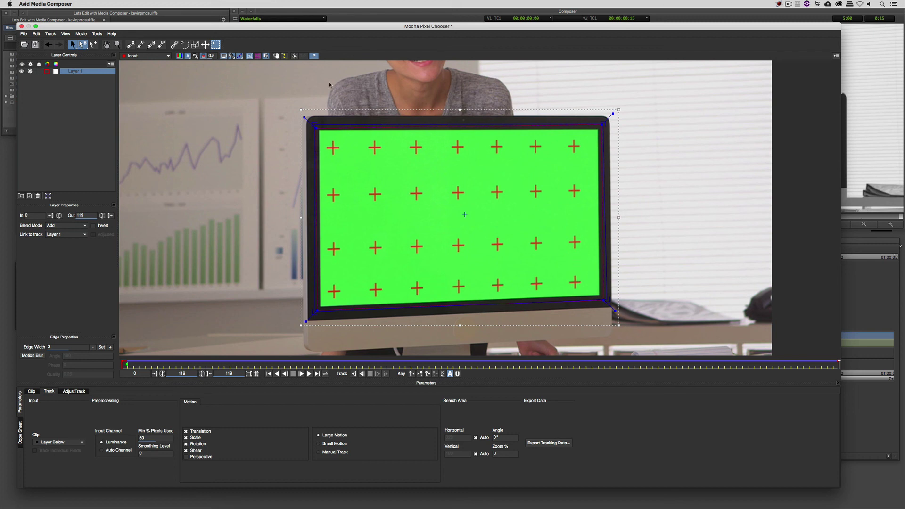
# Check the track by overlaying the planar grid and scrubbing back to frame 0, then hide the grid and zoom in on the monitor
pyautogui.click(258, 56)
pyautogui.scroll(-5, 457, 193)
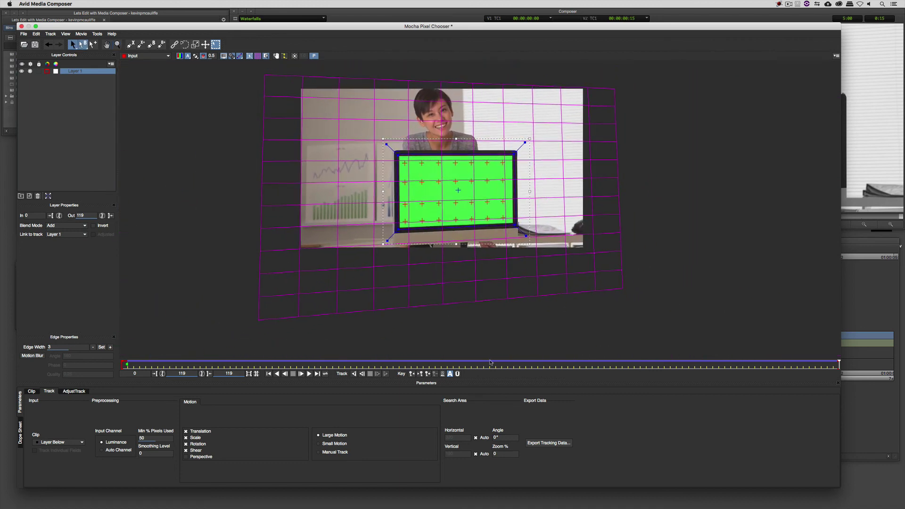
pyautogui.moveTo(491, 364); pyautogui.dragTo(94, 348)
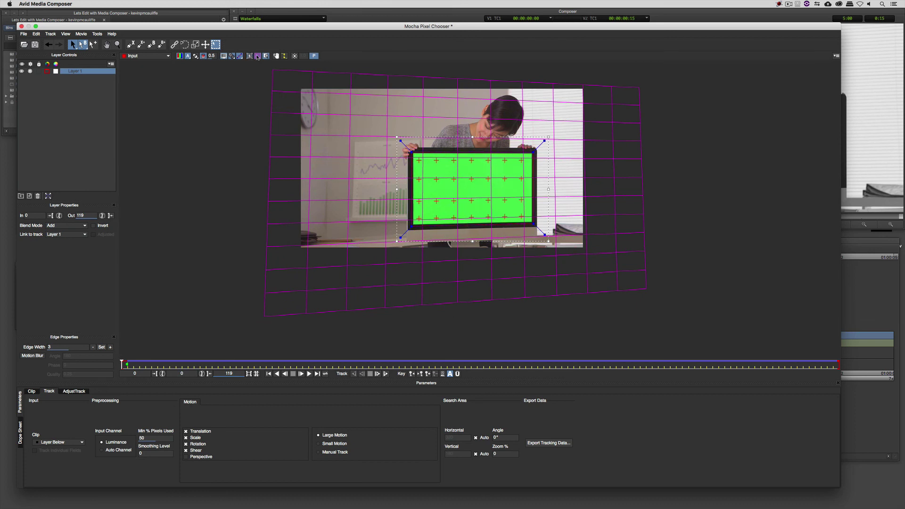
pyautogui.click(258, 56)
pyautogui.press('z')
pyautogui.moveTo(477, 222); pyautogui.dragTo(488, 113)
pyautogui.moveTo(495, 178)
pyautogui.mouseDown()
pyautogui.moveTo(482, 131)
pyautogui.moveTo(482, 188)
pyautogui.mouseUp()
pyautogui.press('x')
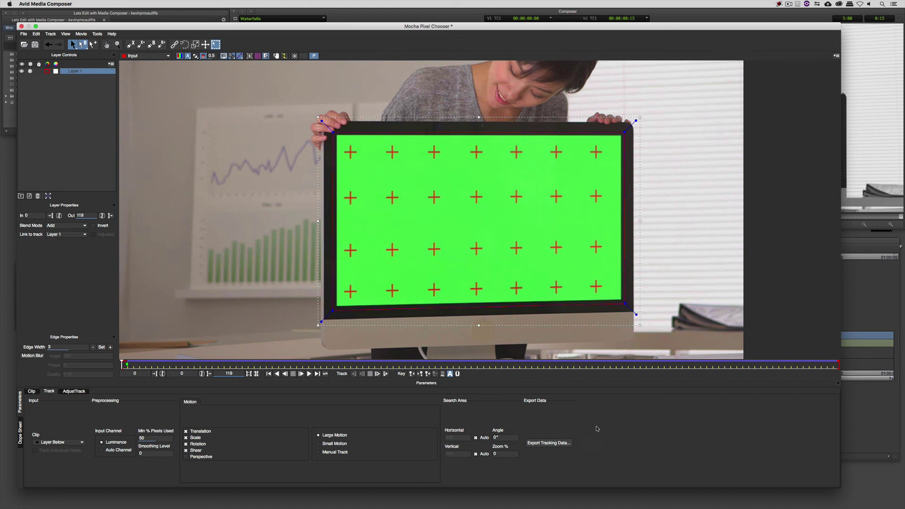
pyautogui.click(546, 443)
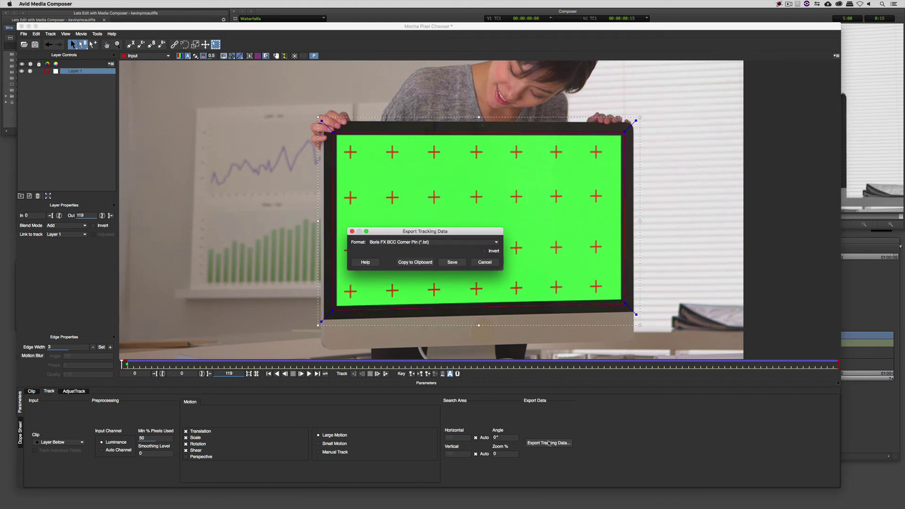
pyautogui.click(450, 263)
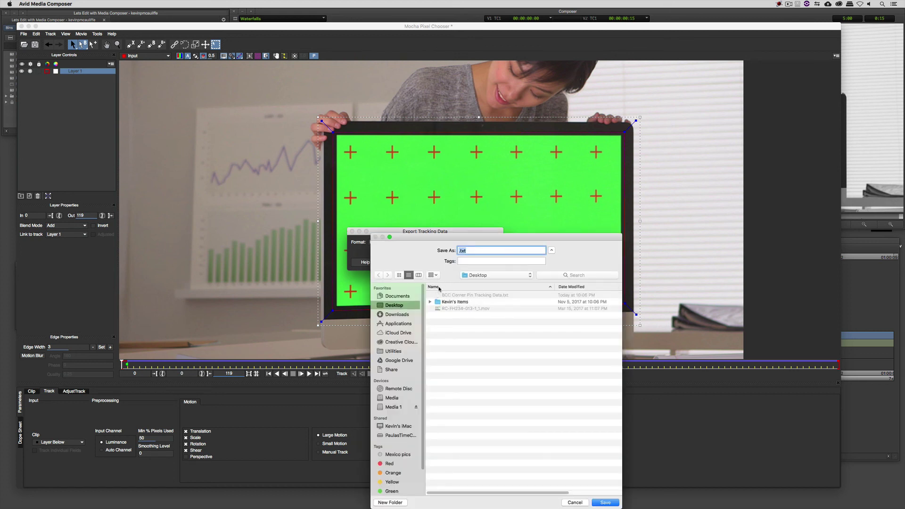
pyautogui.click(575, 503)
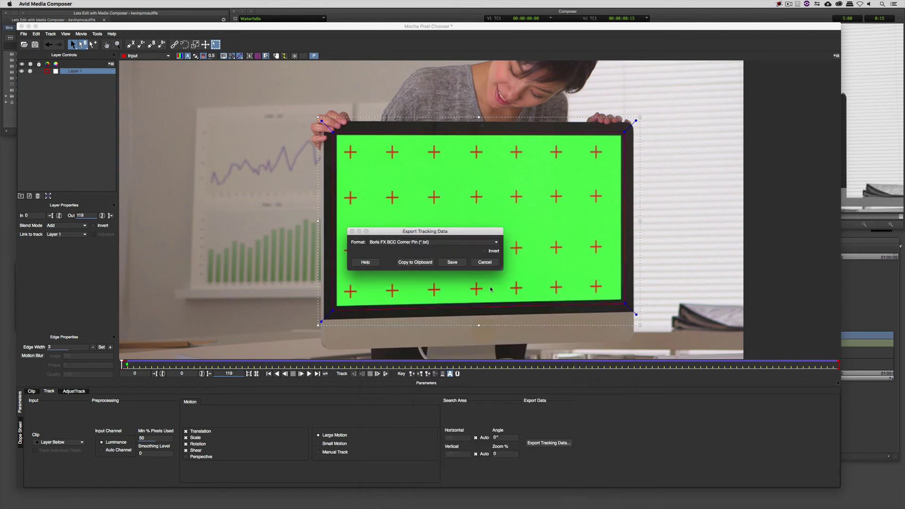
pyautogui.click(486, 262)
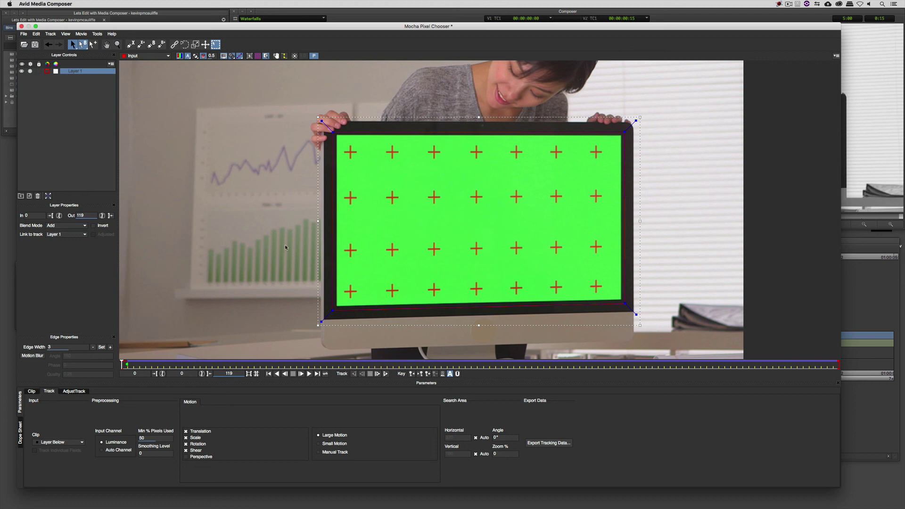
# Track the monitor layer backward from frame 1 to frame 0
pyautogui.moveTo(122, 365)
pyautogui.mouseDown()
pyautogui.moveTo(137, 366)
pyautogui.moveTo(125, 366)
pyautogui.mouseUp()
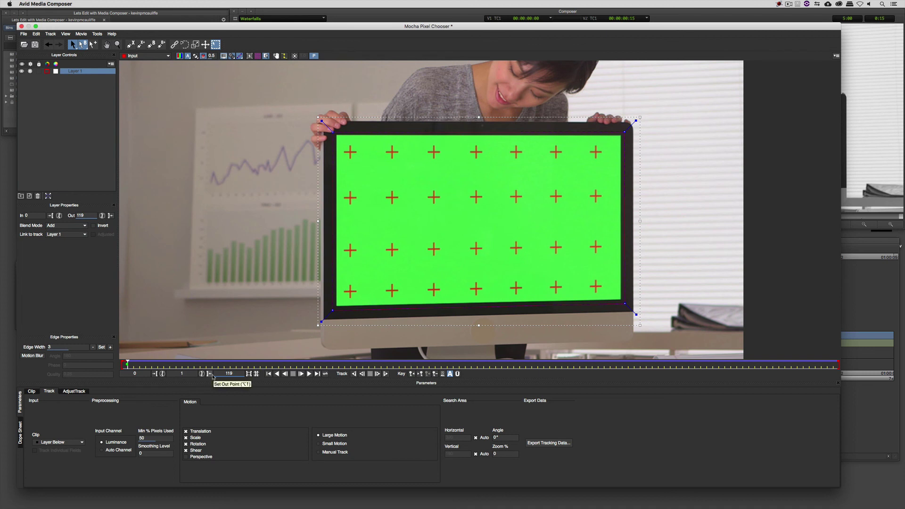
pyautogui.click(362, 373)
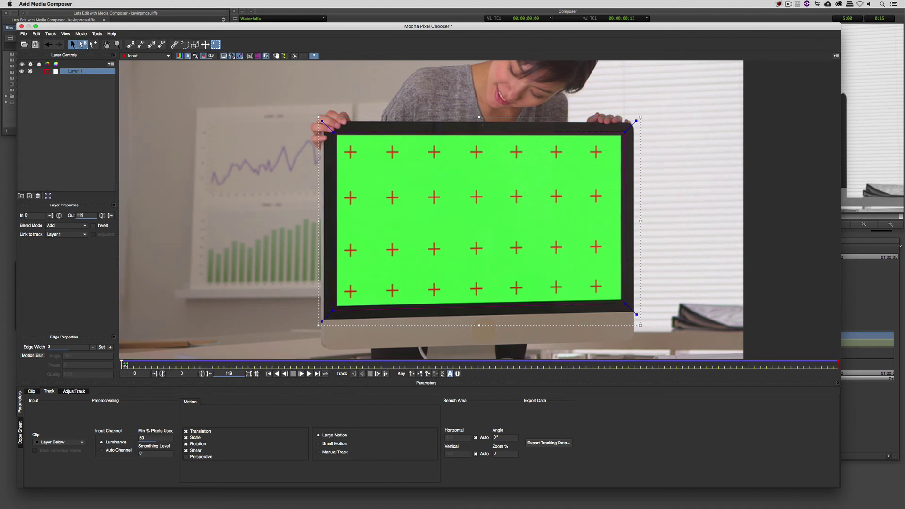
pyautogui.moveTo(127, 366)
pyautogui.mouseDown()
pyautogui.moveTo(362, 365)
pyautogui.moveTo(119, 364)
pyautogui.mouseUp()
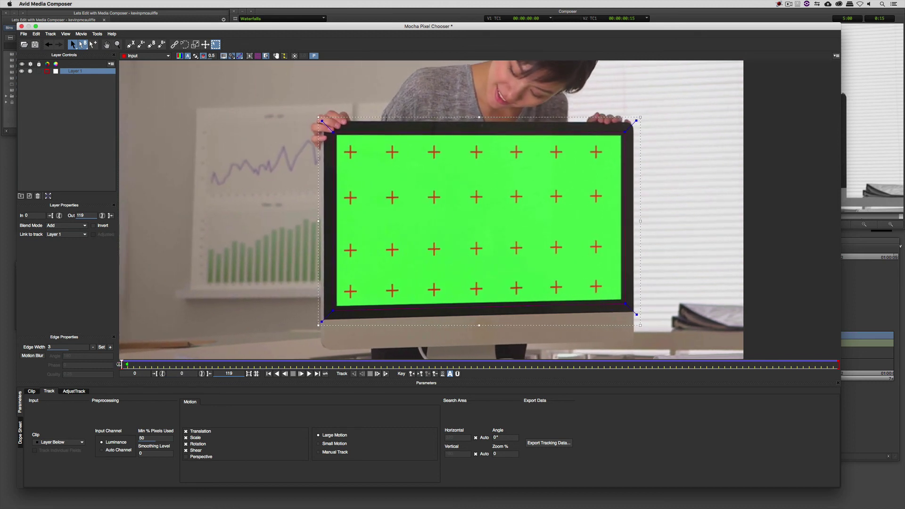
# Start a new X-spline at frame 0 with its first points on the green screen's upper-left corner
pyautogui.click(130, 44)
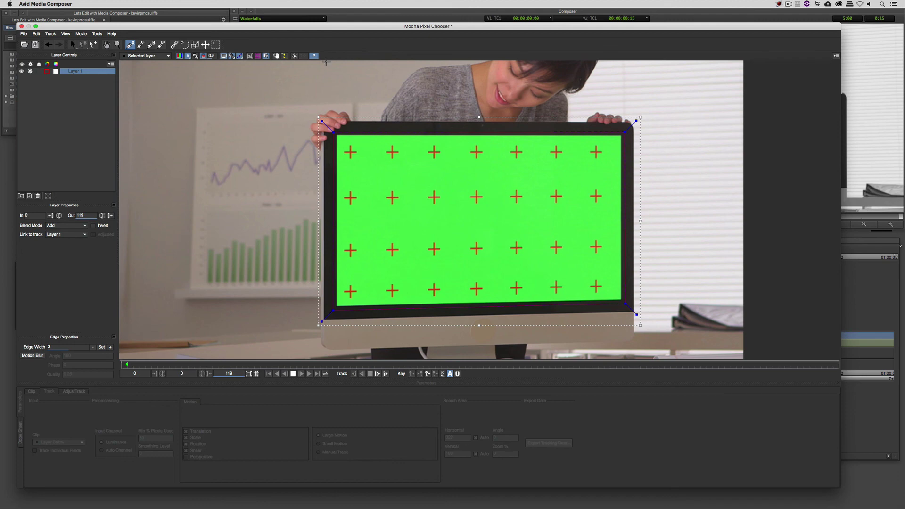
pyautogui.click(326, 45)
pyautogui.press('super+z')
pyautogui.scroll(5, 341, 167)
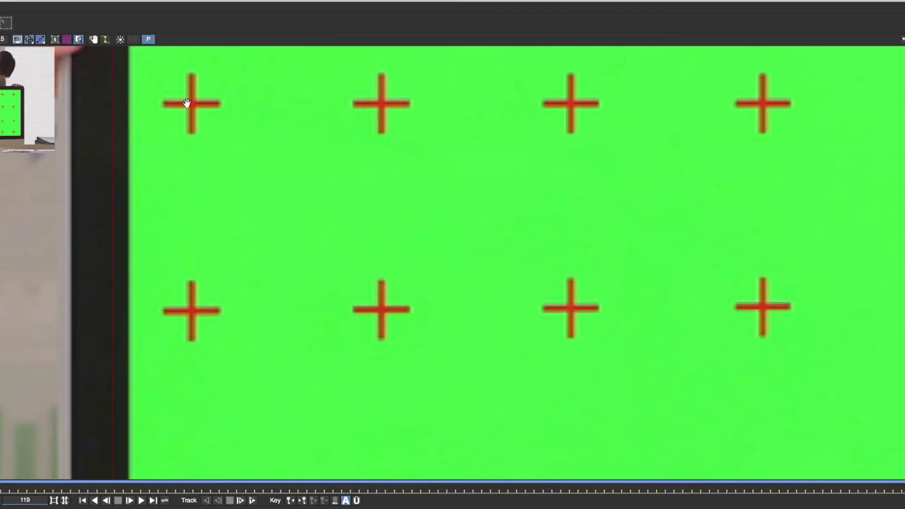
pyautogui.moveTo(187, 103); pyautogui.dragTo(210, 241)
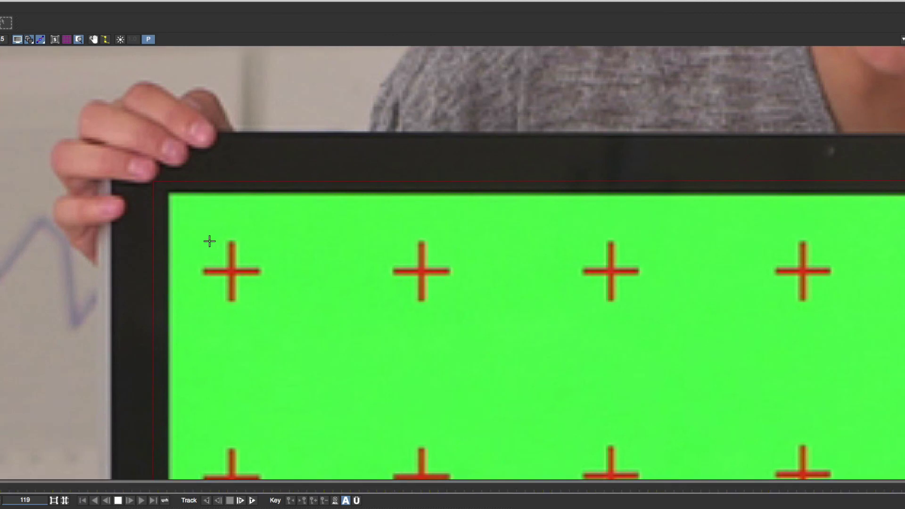
pyautogui.click(165, 195)
pyautogui.click(168, 189)
# Extend the X-spline along the green screen's top edge with a midpoint and points at the upper-right corner
pyautogui.press('x')
pyautogui.moveTo(576, 229); pyautogui.dragTo(29, 233)
pyautogui.moveTo(605, 227); pyautogui.dragTo(56, 241)
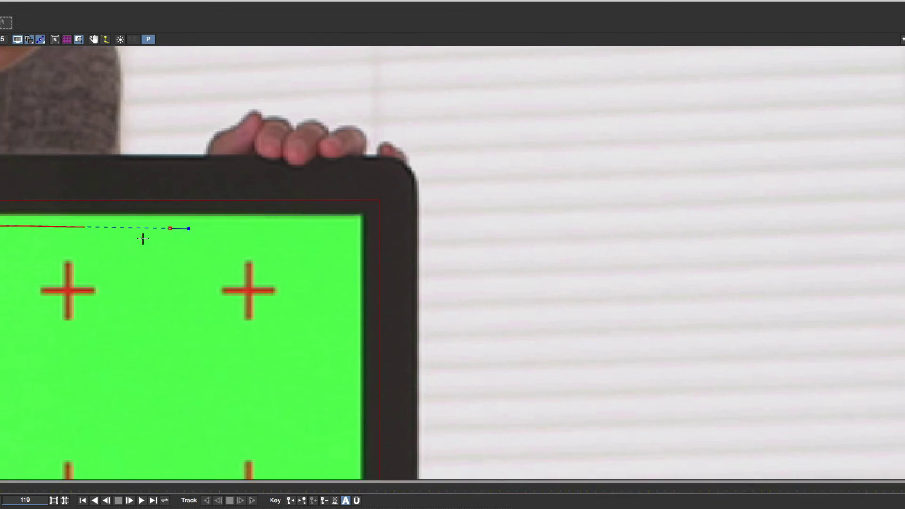
pyautogui.press('x')
pyautogui.moveTo(131, 274); pyautogui.dragTo(528, 259)
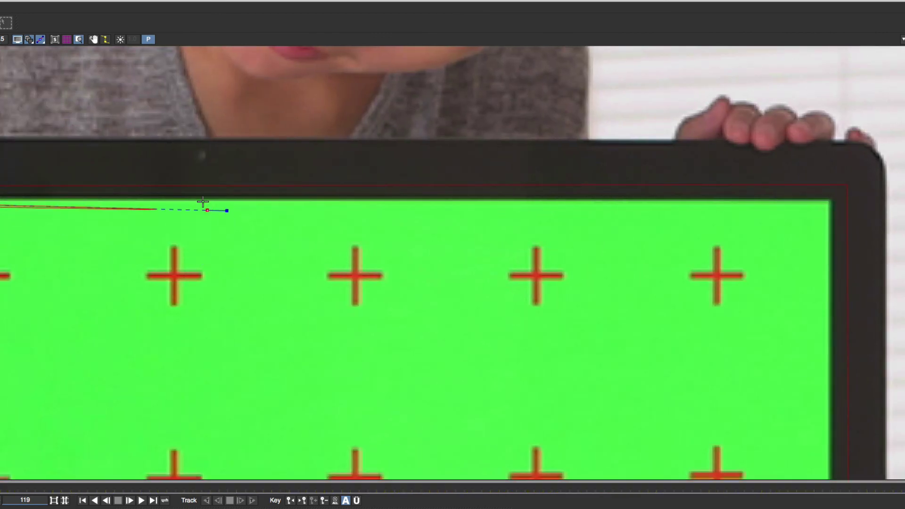
pyautogui.moveTo(559, 244); pyautogui.dragTo(182, 268)
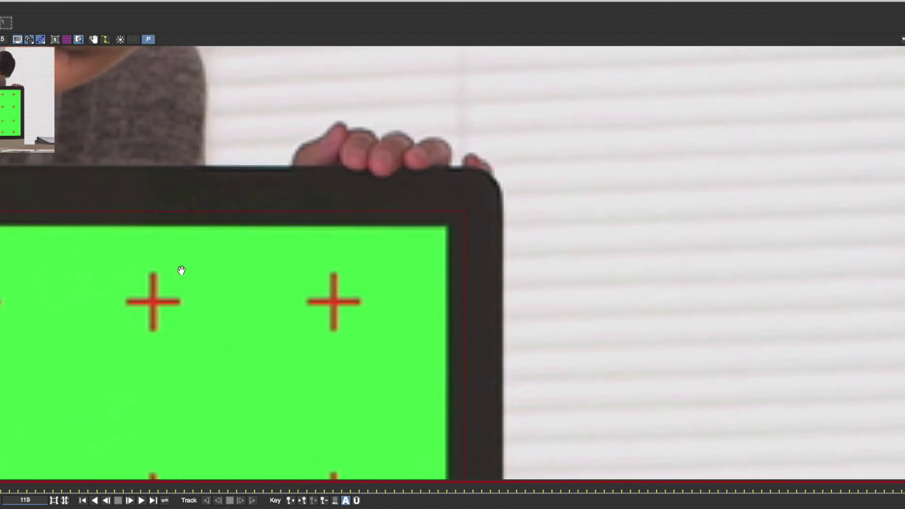
pyautogui.click(447, 230)
pyautogui.moveTo(448, 228); pyautogui.dragTo(446, 224)
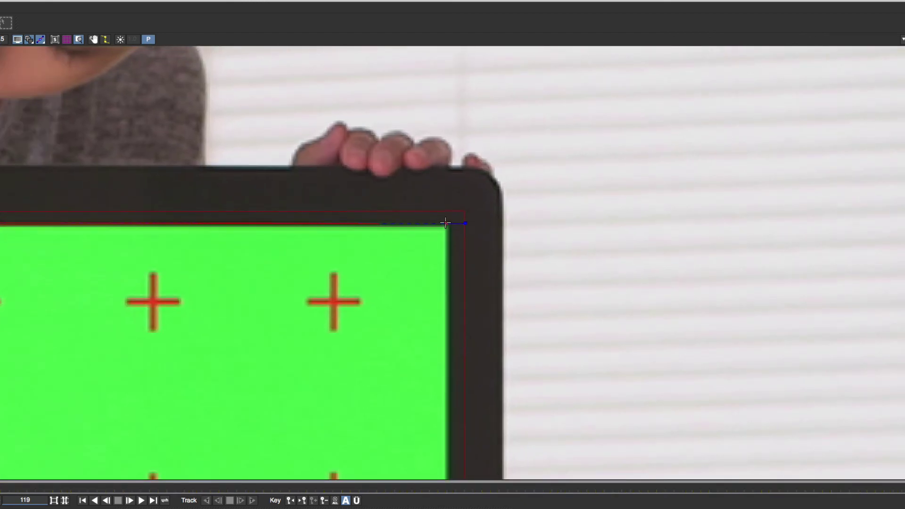
pyautogui.click(446, 224)
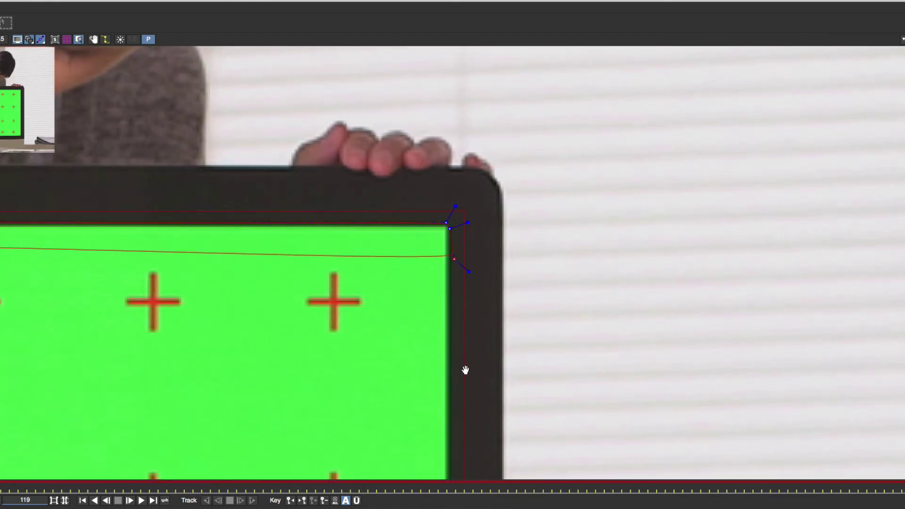
# Continue the X-spline down the green screen's right edge with a midpoint and points at the lower-right corner
pyautogui.moveTo(462, 360); pyautogui.dragTo(457, 284)
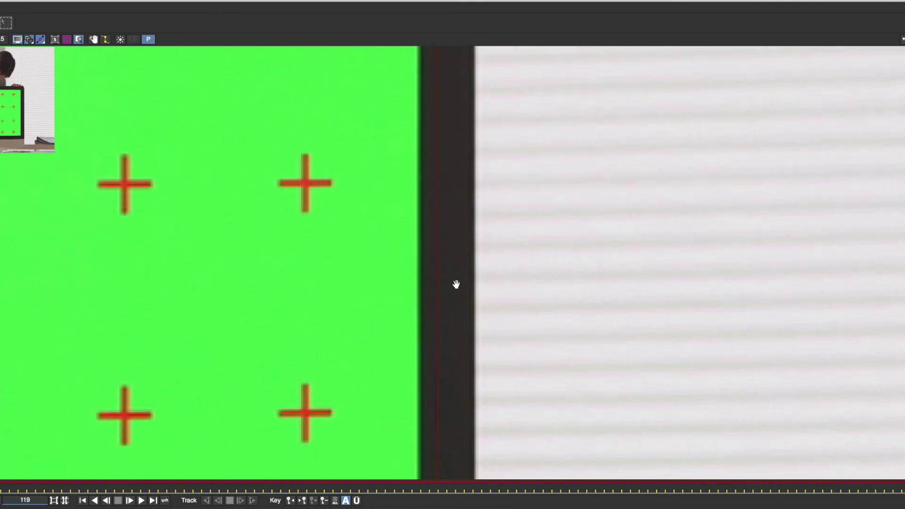
pyautogui.click(422, 211)
pyautogui.moveTo(453, 419); pyautogui.dragTo(486, 220)
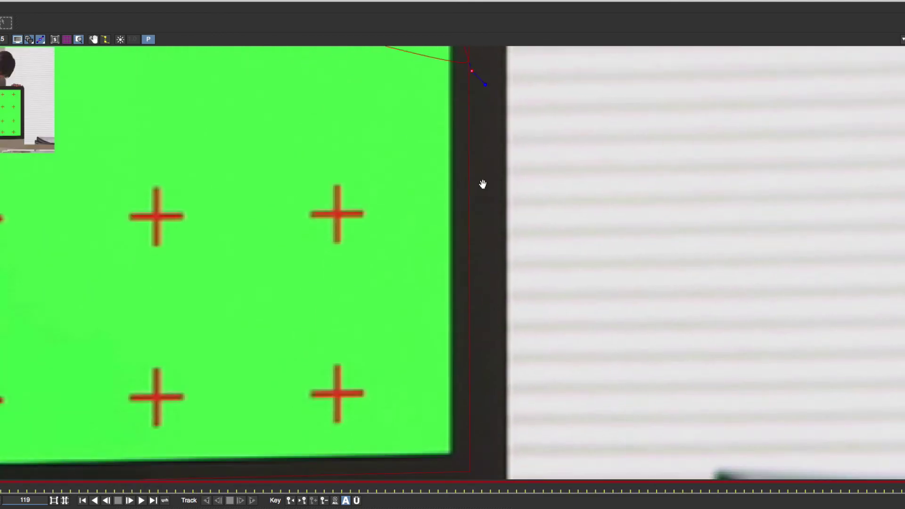
pyautogui.moveTo(503, 367); pyautogui.dragTo(506, 252)
pyautogui.click(468, 354)
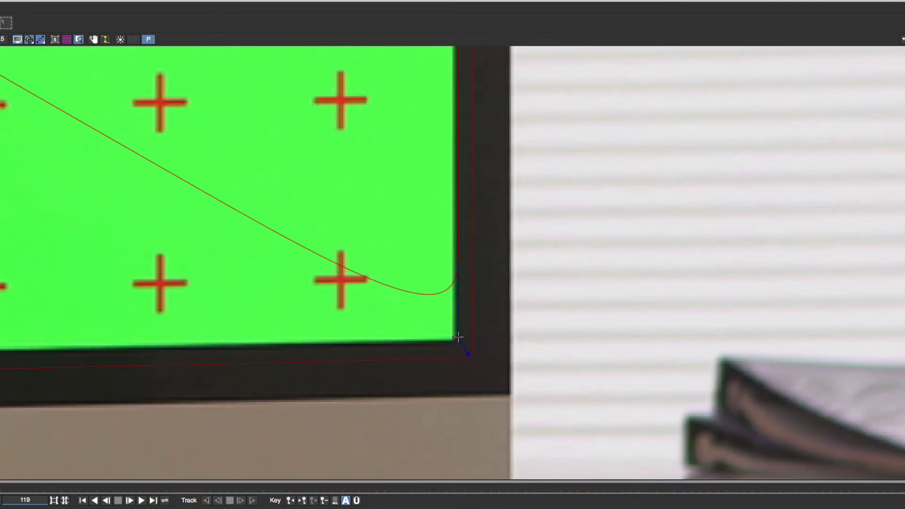
pyautogui.moveTo(457, 337); pyautogui.dragTo(389, 342)
# Add X-spline points at the middle of the green screen's bottom edge and at its lower-left corner
pyautogui.press('x')
pyautogui.moveTo(315, 340); pyautogui.dragTo(760, 314)
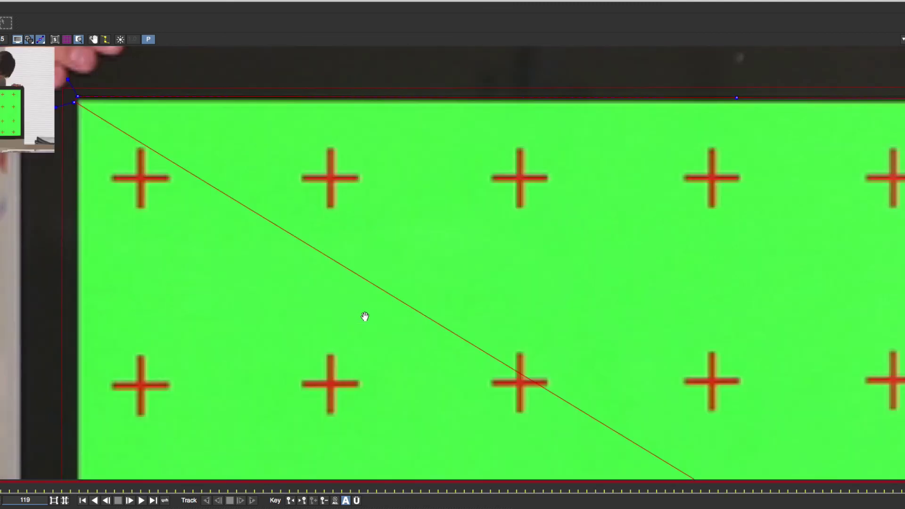
pyautogui.moveTo(404, 338); pyautogui.dragTo(419, 351)
pyautogui.press('x')
pyautogui.moveTo(442, 313); pyautogui.dragTo(178, 0)
pyautogui.moveTo(501, 358); pyautogui.dragTo(295, 104)
pyautogui.moveTo(352, 229); pyautogui.dragTo(240, 240)
pyautogui.click(241, 240)
pyautogui.press('x')
pyautogui.moveTo(160, 230); pyautogui.dragTo(341, 228)
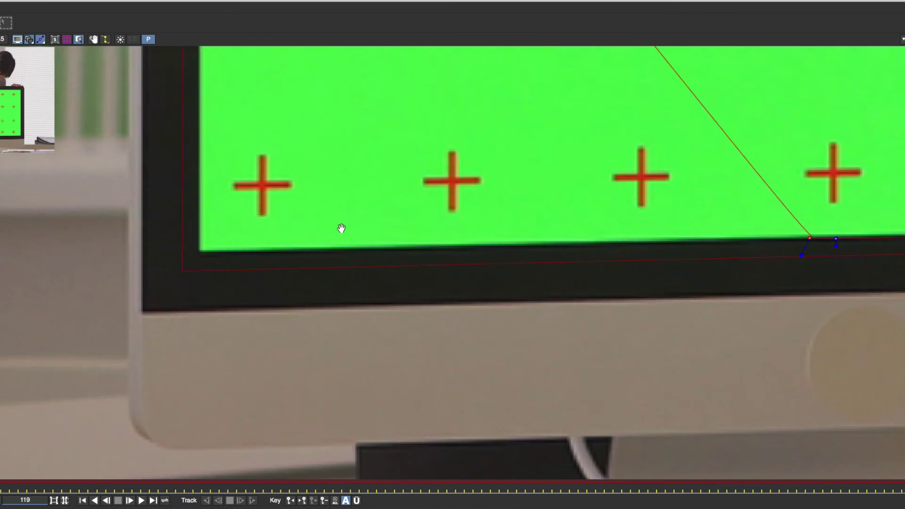
pyautogui.click(201, 250)
# Add an X-spline point midway up the green screen's left edge and close the shape at the upper-left corner
pyautogui.press('x')
pyautogui.moveTo(235, 137); pyautogui.dragTo(267, 434)
pyautogui.moveTo(279, 102); pyautogui.dragTo(275, 203)
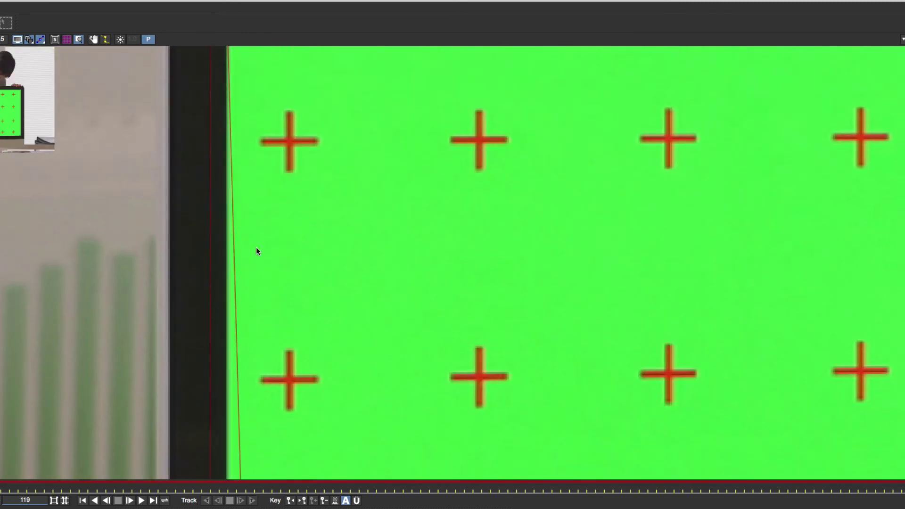
pyautogui.click(224, 284)
pyautogui.press('x')
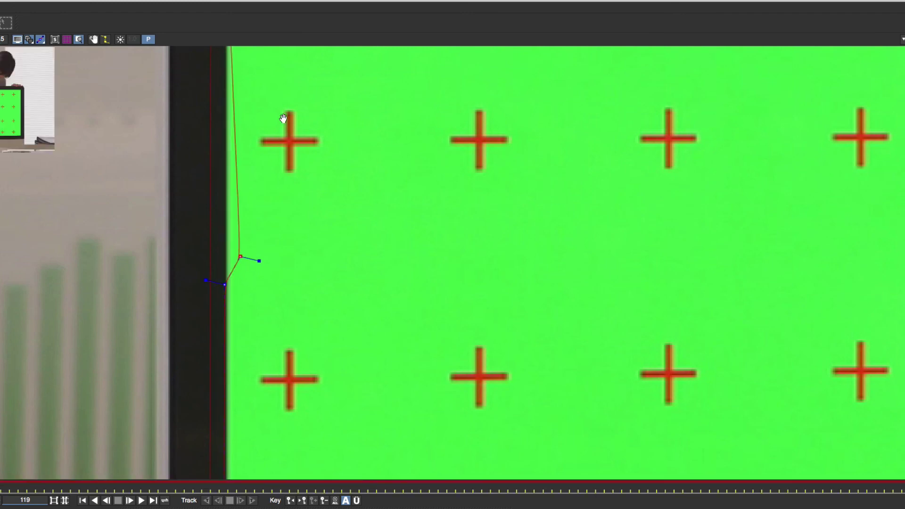
pyautogui.moveTo(283, 113); pyautogui.dragTo(295, 233)
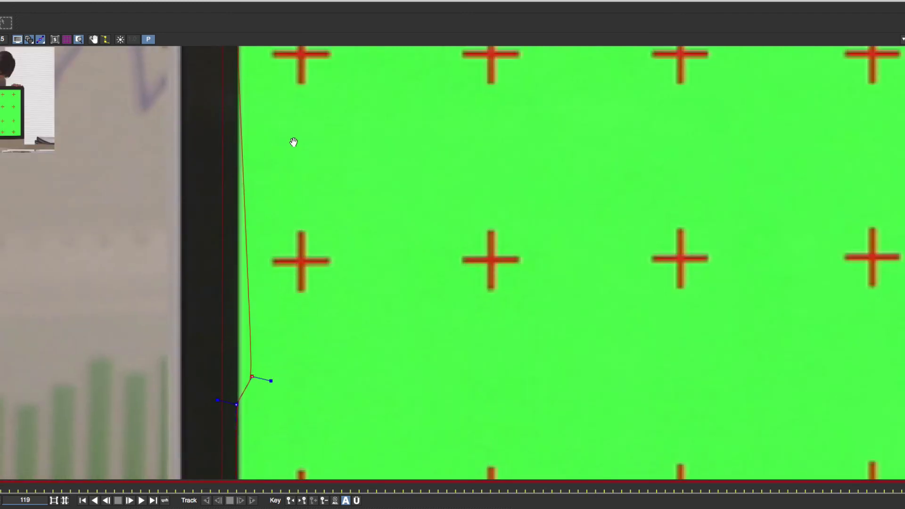
pyautogui.moveTo(284, 111); pyautogui.dragTo(304, 286)
pyautogui.click(251, 150)
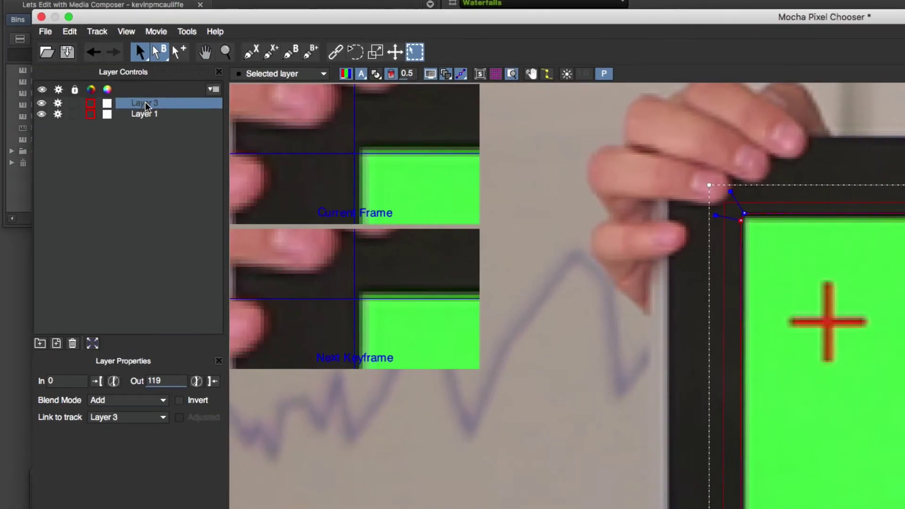
# Rename the new green screen layer Screen Roto and the tracked monitor layer Screen Track
pyautogui.doubleClick(75, 71)
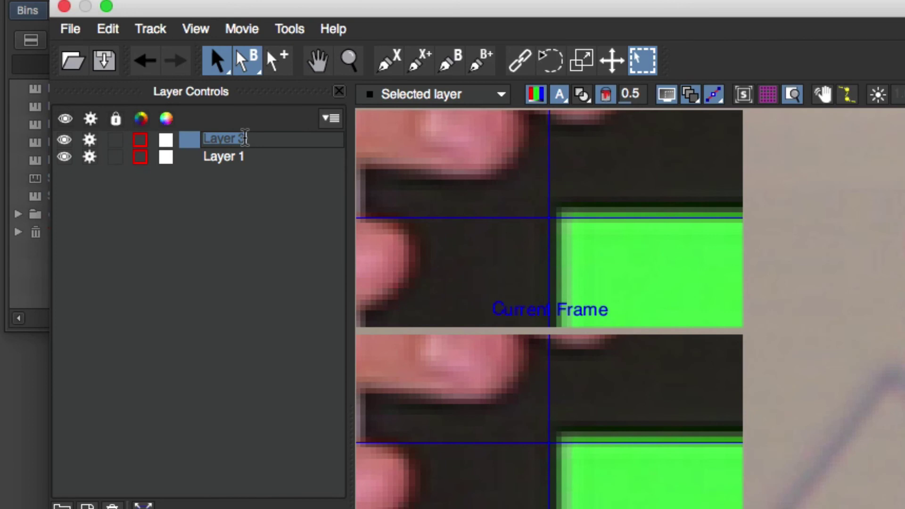
pyautogui.write('Screen Roto')
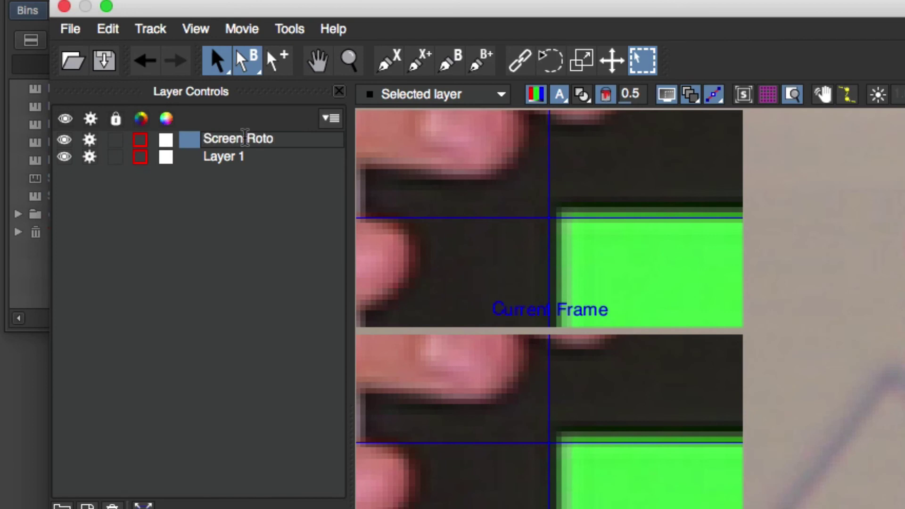
pyautogui.doubleClick(241, 156)
pyautogui.write('Screen Track')
pyautogui.press('Return')
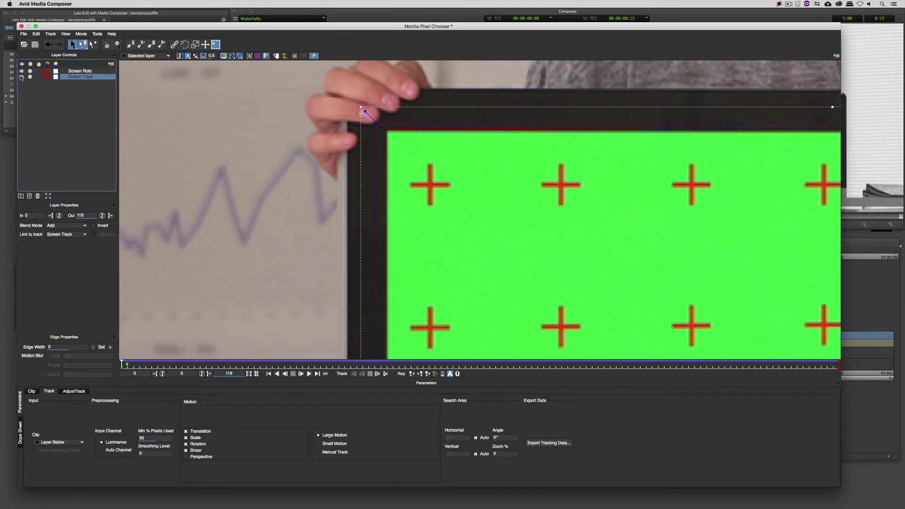
# Check the Screen Roto spline's motion by scrubbing through the clip, and link its layer to the Screen Track layer
pyautogui.click(83, 72)
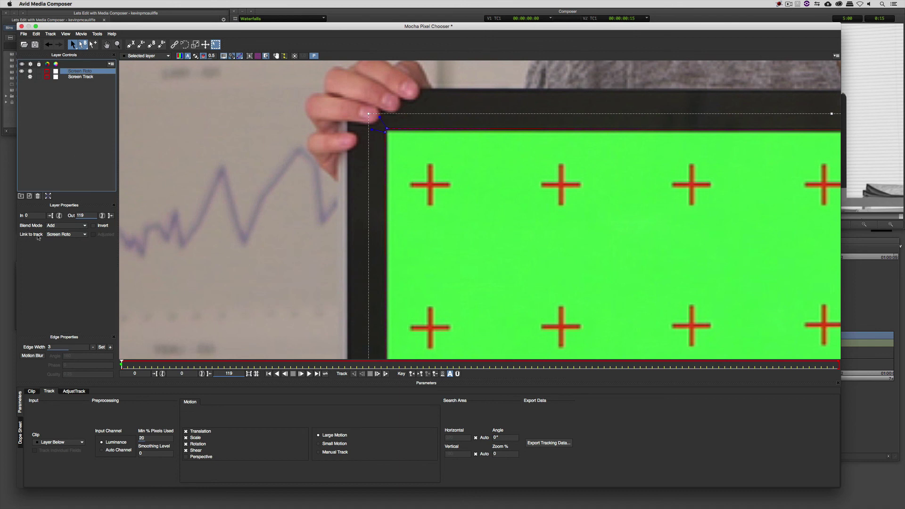
pyautogui.moveTo(347, 367); pyautogui.dragTo(670, 349)
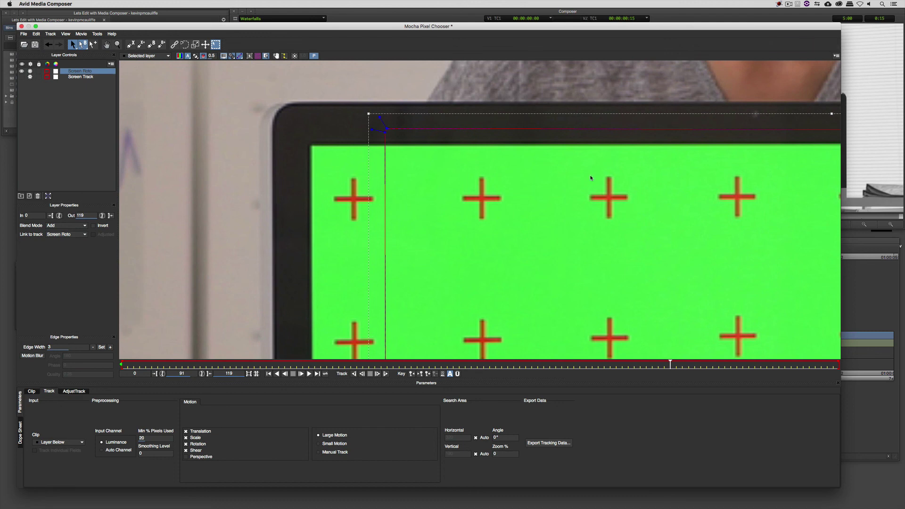
pyautogui.moveTo(507, 364); pyautogui.dragTo(121, 365)
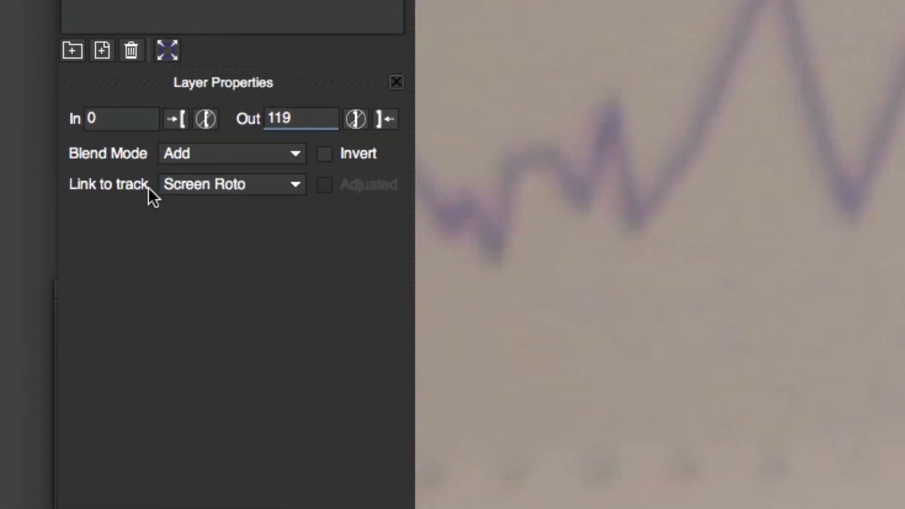
pyautogui.click(222, 183)
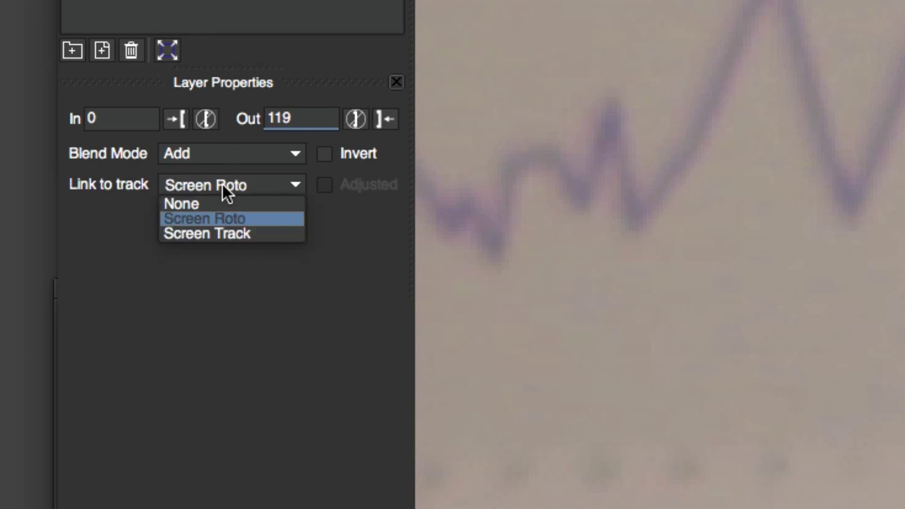
pyautogui.click(219, 234)
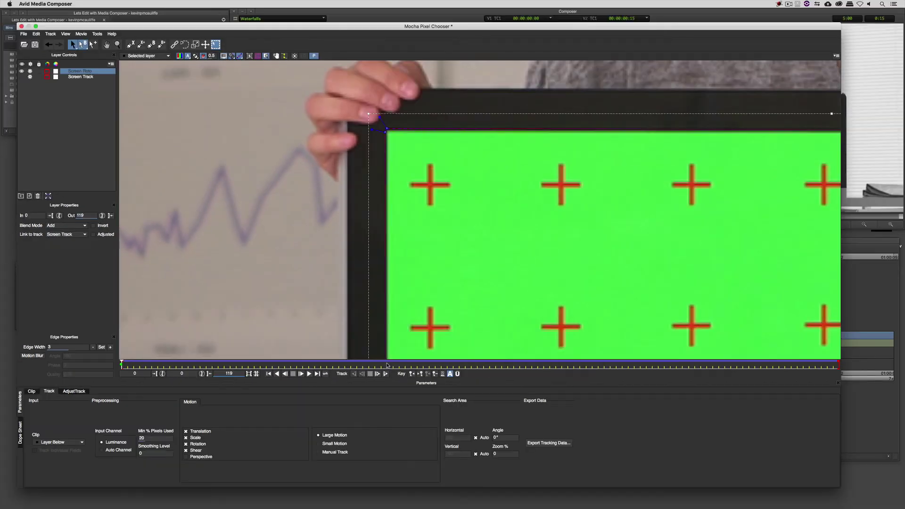
# Scrub to frame 49 and nudge the Screen Roto spline's upper-left points onto the green screen's corner
pyautogui.moveTo(386, 365); pyautogui.dragTo(414, 337)
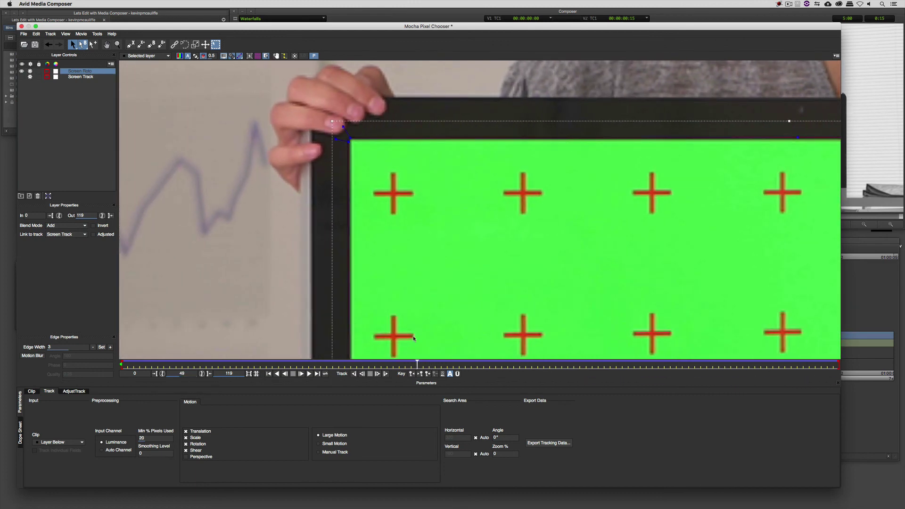
pyautogui.press('z')
pyautogui.moveTo(373, 220); pyautogui.dragTo(369, 171)
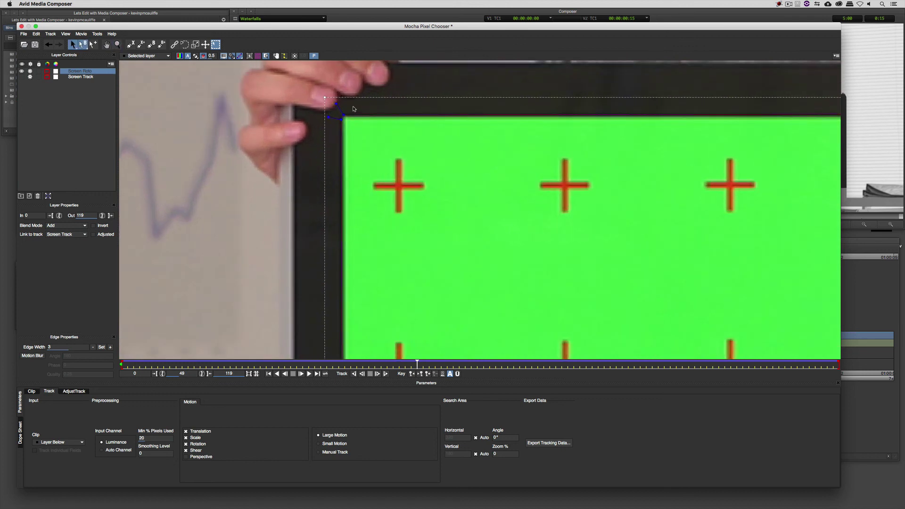
pyautogui.moveTo(353, 106); pyautogui.dragTo(334, 124)
pyautogui.moveTo(340, 119); pyautogui.dragTo(339, 119)
# Refine the Screen Roto spline at frame 49 at the top edge's midpoint and the upper-right corner
pyautogui.press('x')
pyautogui.moveTo(513, 176); pyautogui.dragTo(311, 177)
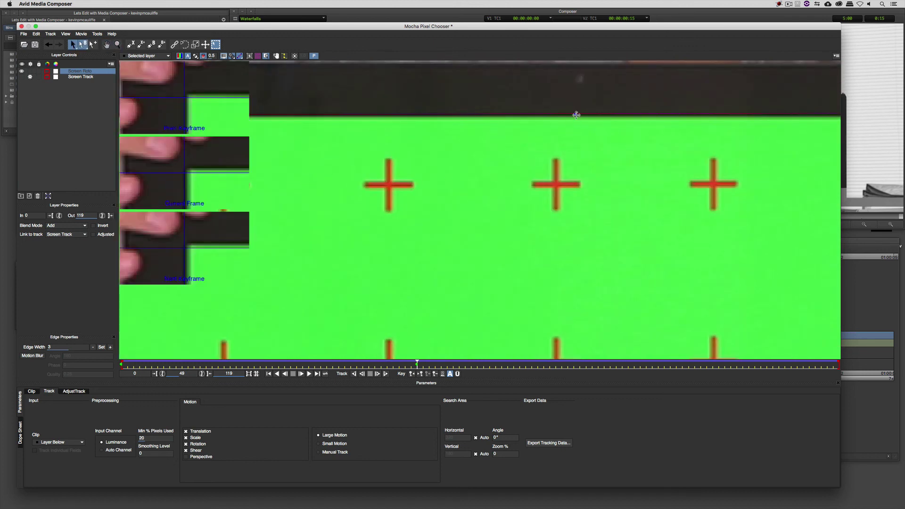
pyautogui.moveTo(576, 114); pyautogui.dragTo(576, 115)
pyautogui.press('x')
pyautogui.moveTo(672, 170); pyautogui.dragTo(259, 177)
pyautogui.click(705, 124)
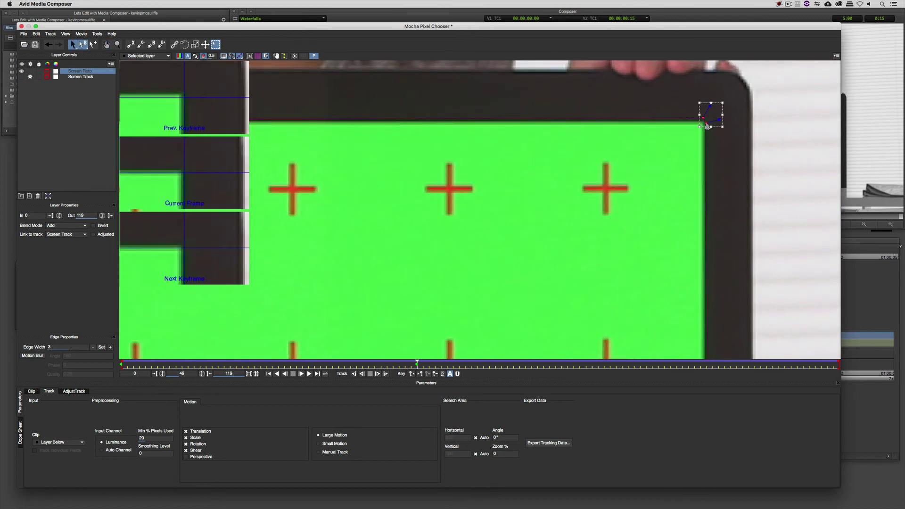
# Refine the Screen Roto spline at frame 49 at the right edge's midpoint and the lower-right corner
pyautogui.moveTo(719, 227); pyautogui.dragTo(653, 177)
pyautogui.press('x')
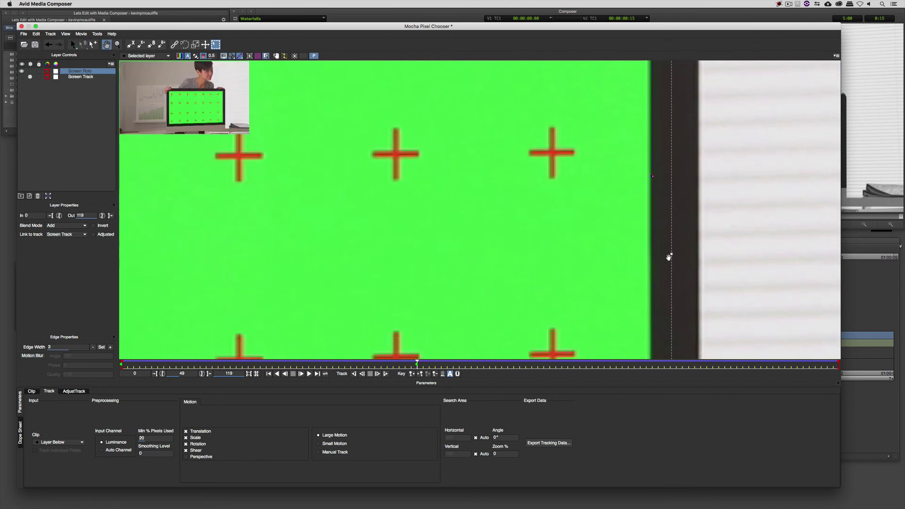
pyautogui.moveTo(671, 287); pyautogui.dragTo(691, 155)
pyautogui.moveTo(697, 267); pyautogui.dragTo(699, 178)
pyautogui.moveTo(703, 269); pyautogui.dragTo(702, 249)
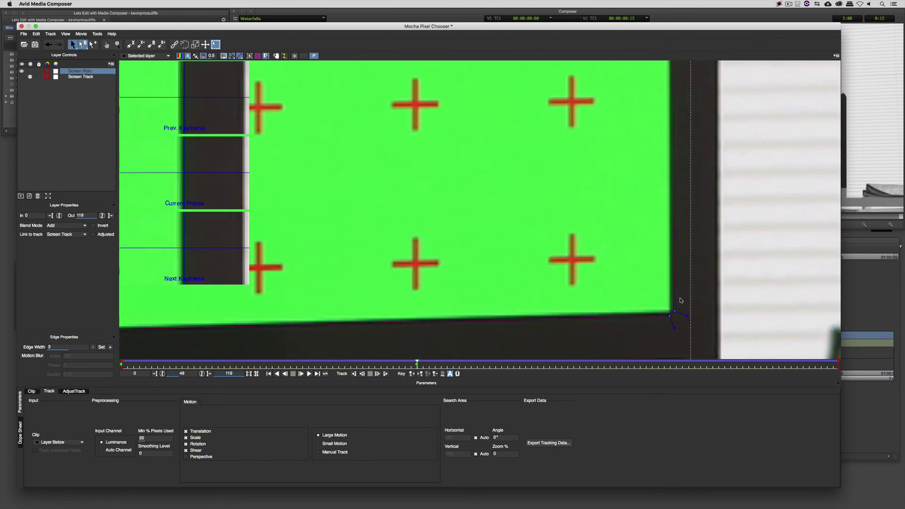
pyautogui.moveTo(679, 304); pyautogui.dragTo(668, 319)
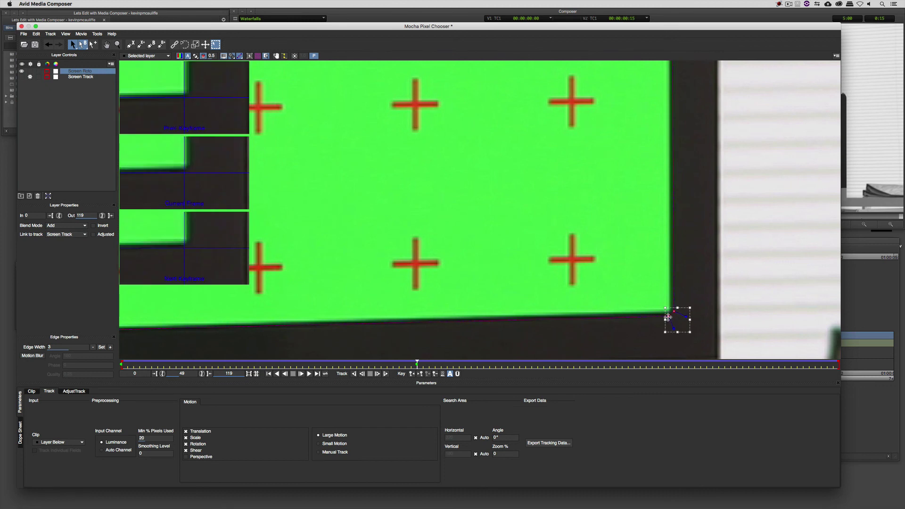
# Refine the Screen Roto spline at frame 49 at the bottom edge's midpoint and the lower-left corner
pyautogui.press('x')
pyautogui.moveTo(426, 297); pyautogui.dragTo(686, 265)
pyautogui.moveTo(443, 277); pyautogui.dragTo(493, 274)
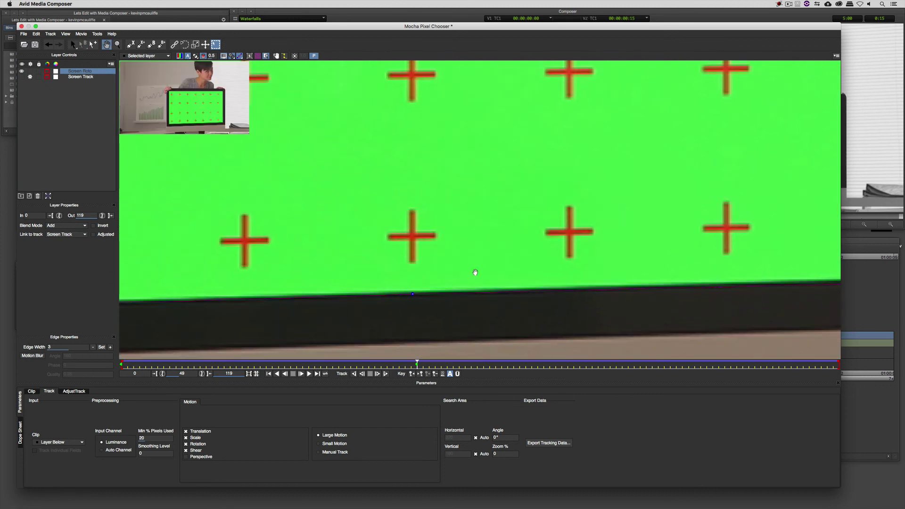
pyautogui.moveTo(413, 294); pyautogui.dragTo(412, 295)
pyautogui.press('x')
pyautogui.moveTo(253, 257); pyautogui.dragTo(556, 225)
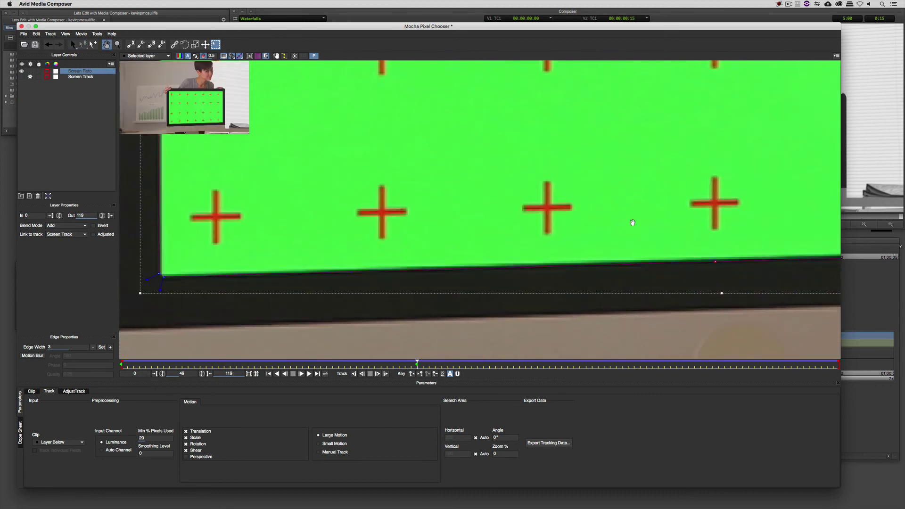
pyautogui.moveTo(372, 225); pyautogui.dragTo(570, 245)
pyautogui.click(359, 298)
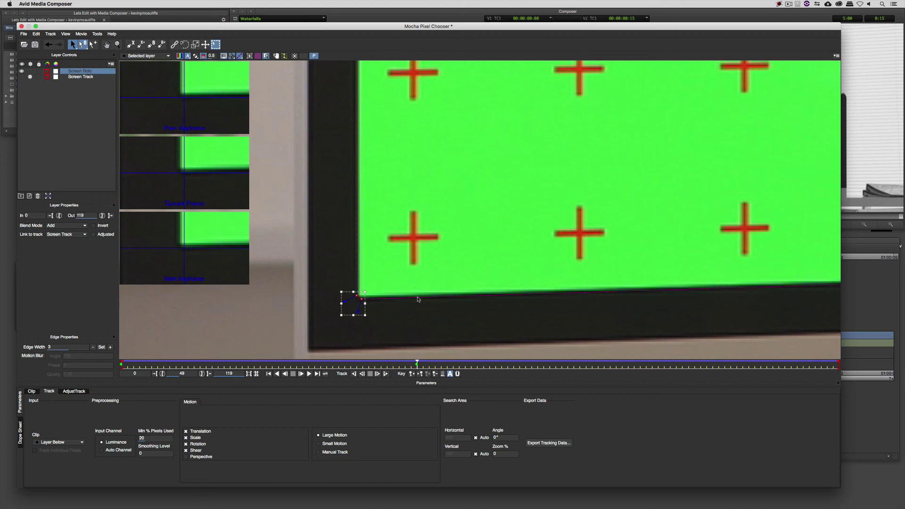
# Scrub to the last frame, 119, and refine the Screen Roto spline at the green screen's lower-left corner and bottom edge midpoint
pyautogui.moveTo(680, 368); pyautogui.dragTo(866, 367)
pyautogui.moveTo(274, 313); pyautogui.dragTo(275, 318)
pyautogui.press('x')
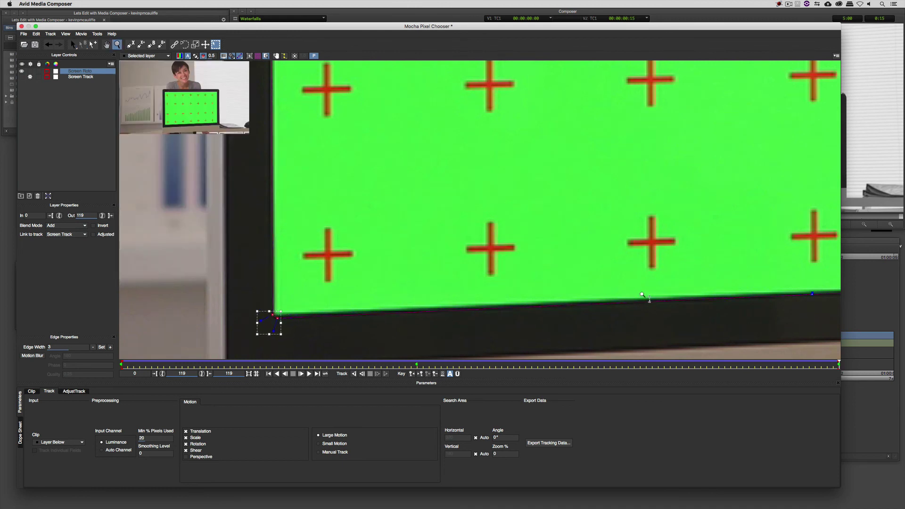
pyautogui.press('x')
pyautogui.moveTo(659, 273); pyautogui.dragTo(341, 266)
pyautogui.moveTo(490, 286); pyautogui.dragTo(490, 288)
# Refine the Screen Roto spline at frame 119 at the lower-right corner and the right edge's midpoint
pyautogui.press('x')
pyautogui.moveTo(646, 239); pyautogui.dragTo(282, 245)
pyautogui.press('s')
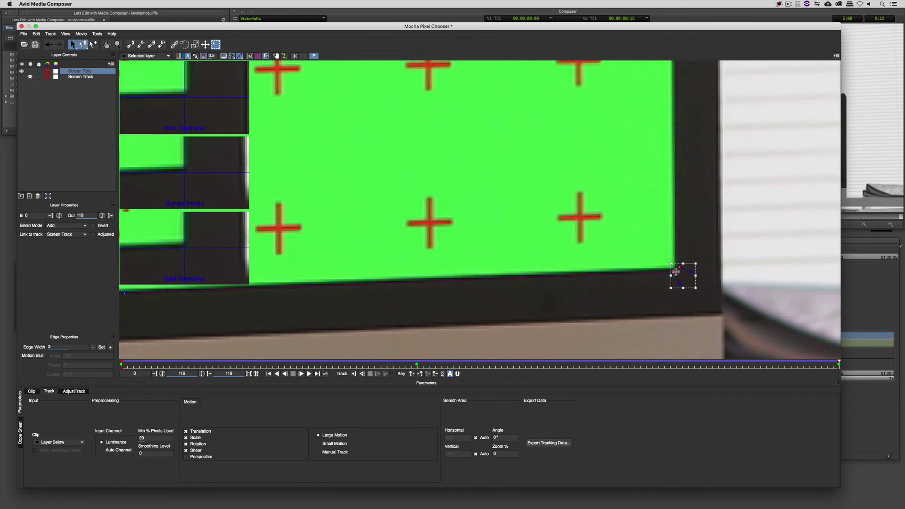
pyautogui.press('x')
pyautogui.moveTo(640, 228); pyautogui.dragTo(652, 194)
pyautogui.press('s')
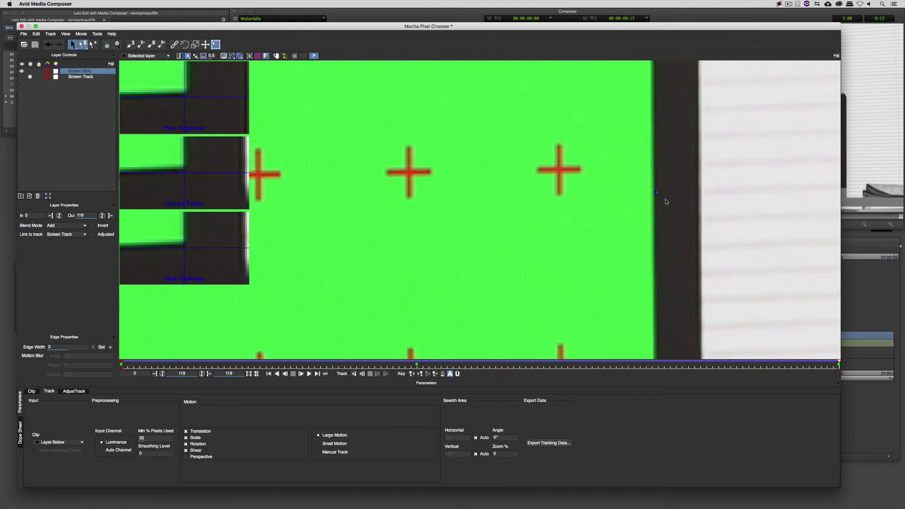
# Refine the Screen Roto spline at frame 119 at the upper-right corner and the top edge's midpoint
pyautogui.press('x')
pyautogui.moveTo(608, 135); pyautogui.dragTo(607, 309)
pyautogui.press('s')
pyautogui.click(655, 107)
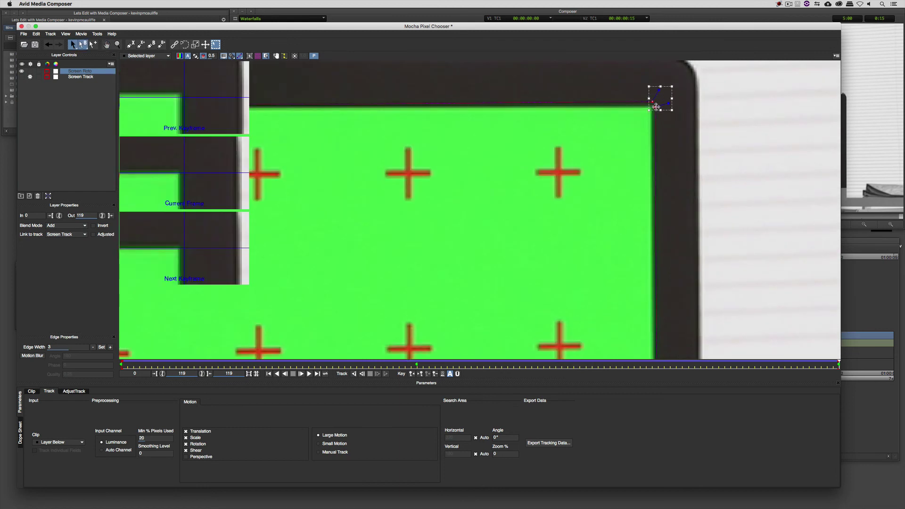
pyautogui.press('x')
pyautogui.moveTo(425, 151); pyautogui.dragTo(659, 179)
pyautogui.moveTo(449, 176); pyautogui.dragTo(531, 186)
pyautogui.click(465, 137)
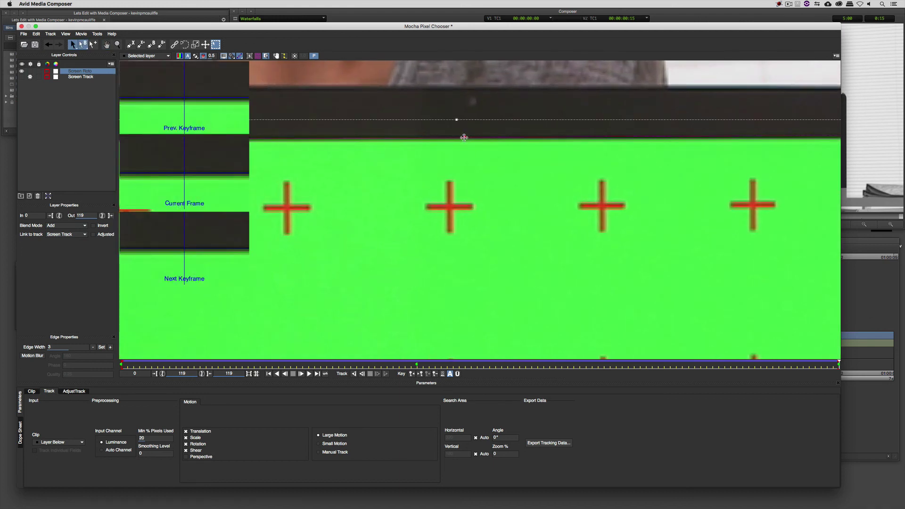
# Nudge the Screen Roto spline's upper-left points onto the green screen's corner at frame 119
pyautogui.press('x')
pyautogui.moveTo(426, 174); pyautogui.dragTo(706, 194)
pyautogui.moveTo(394, 192); pyautogui.dragTo(464, 192)
pyautogui.click(257, 159)
pyautogui.moveTo(253, 174); pyautogui.dragTo(256, 163)
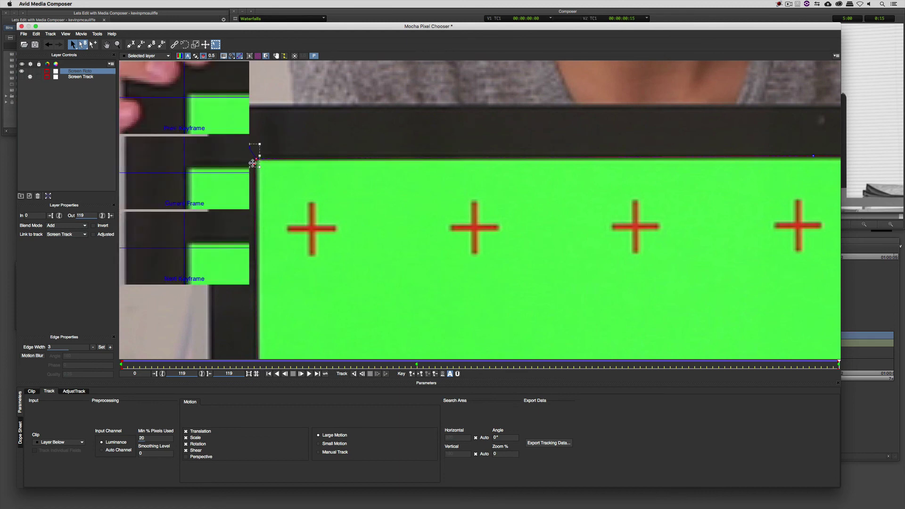
# Check the spline at frame 63, and close Mocha with the project changes saved
pyautogui.moveTo(518, 364); pyautogui.dragTo(501, 372)
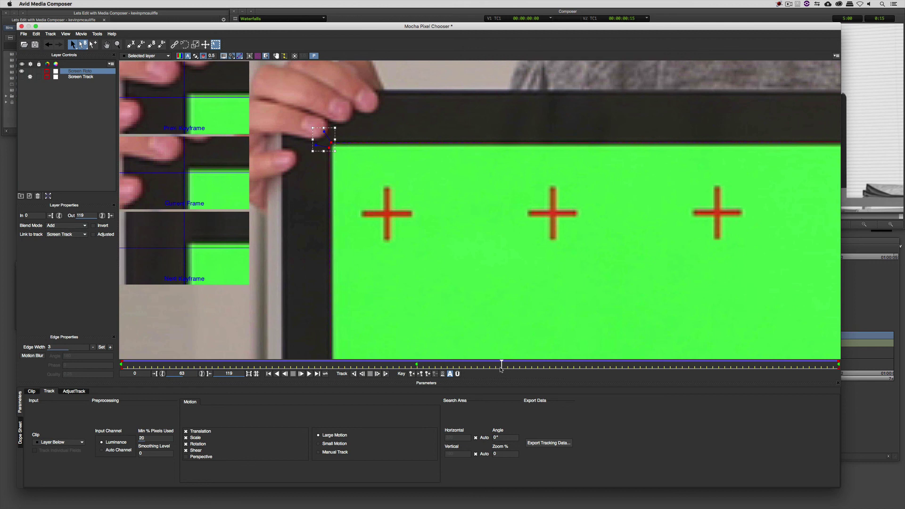
pyautogui.press('super+w')
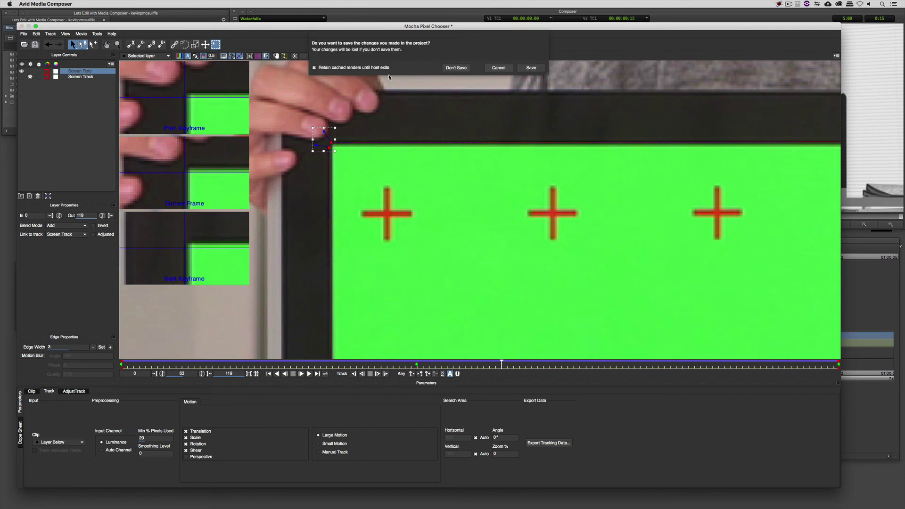
pyautogui.click(531, 68)
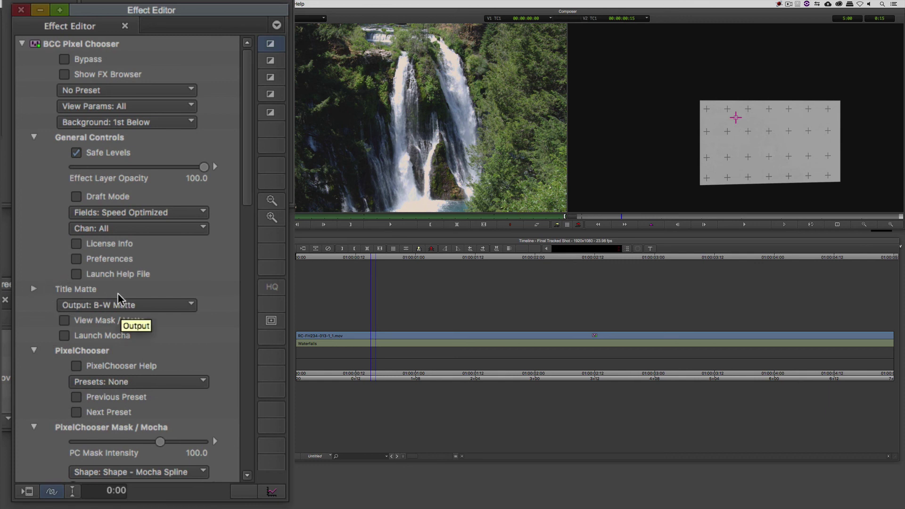
# Set the Pixel Chooser's output to Alpha Channel and its PixelChooser Matte channel to Alpha
pyautogui.click(161, 311)
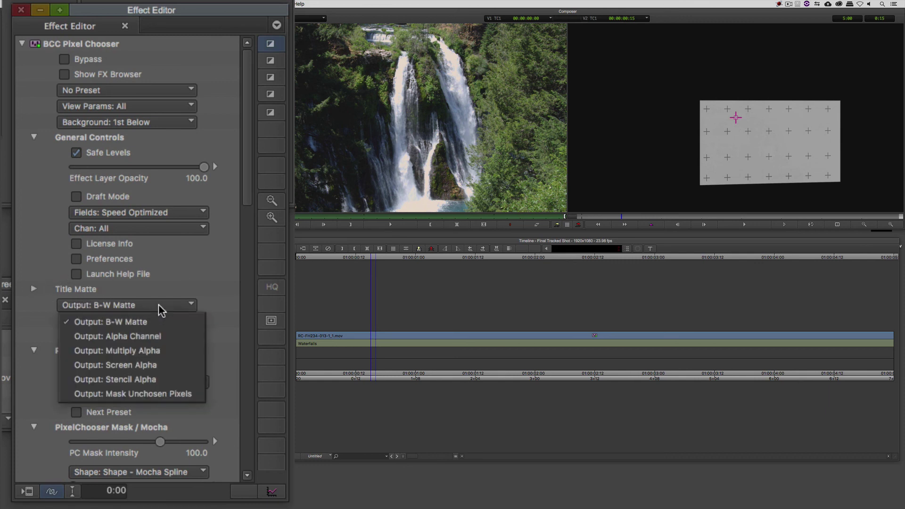
pyautogui.click(154, 336)
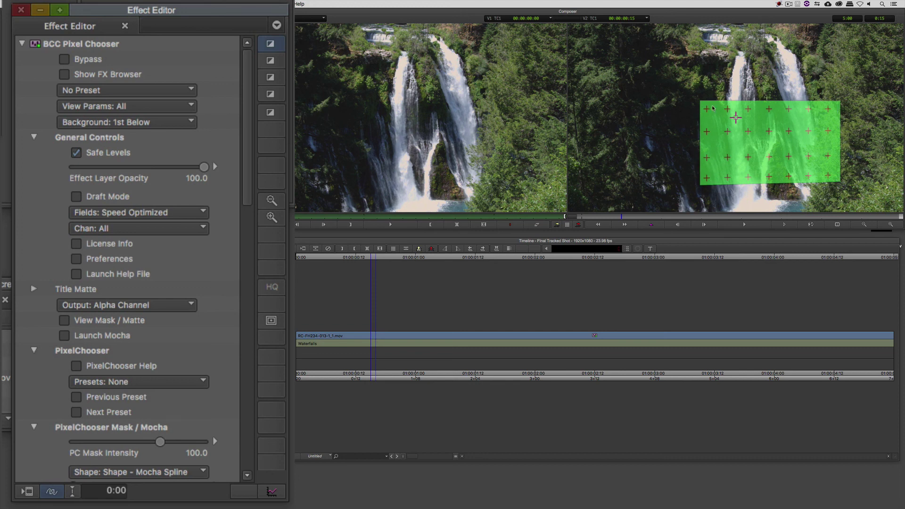
pyautogui.moveTo(245, 126); pyautogui.dragTo(257, 222)
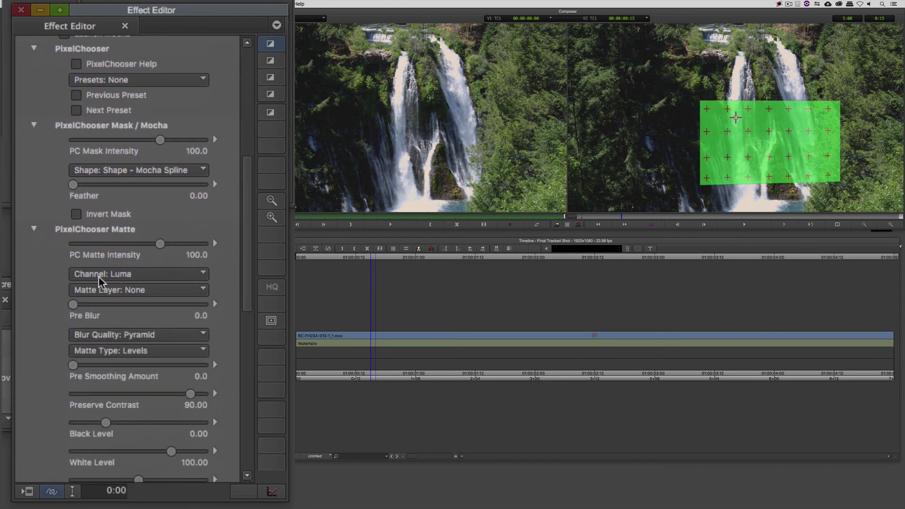
pyautogui.click(142, 275)
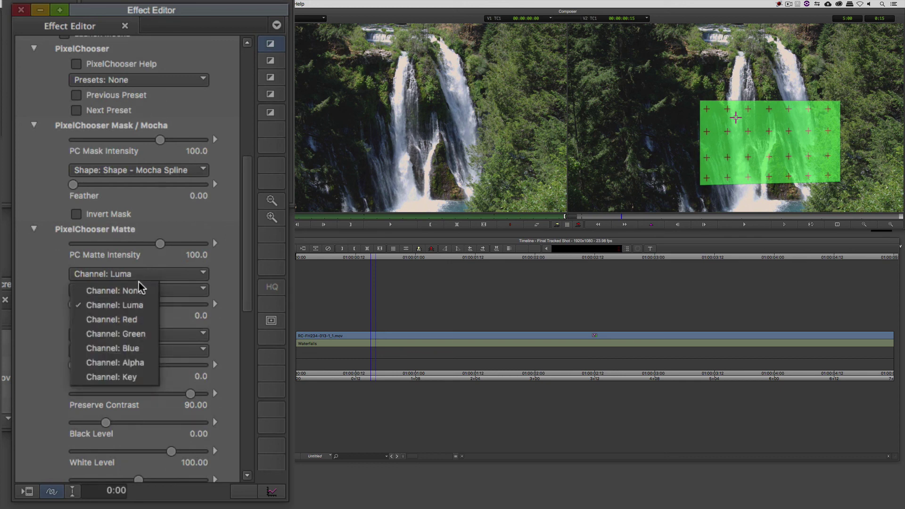
pyautogui.click(136, 364)
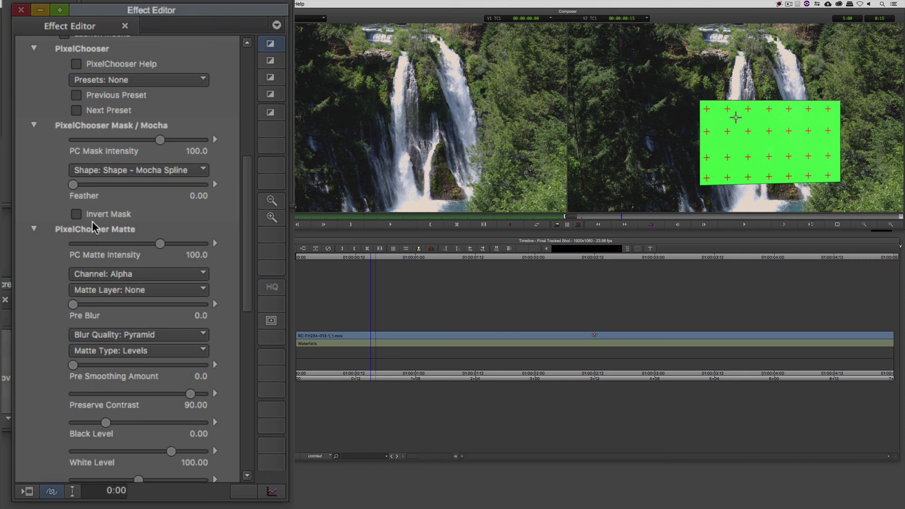
# Invert the PixelChooser mask, set its Feather to 0.50 while viewing the screen edge up close, and close the Effect Editor
pyautogui.click(106, 219)
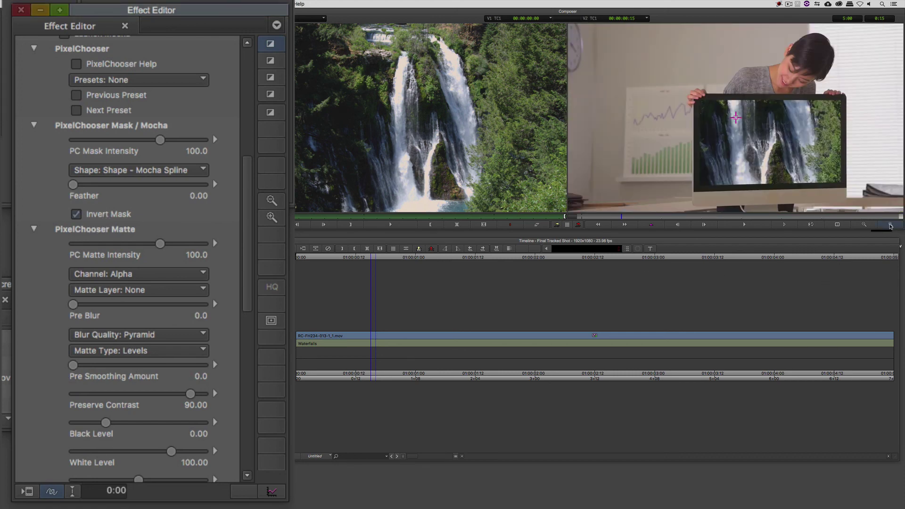
pyautogui.click(890, 225)
pyautogui.click(891, 225)
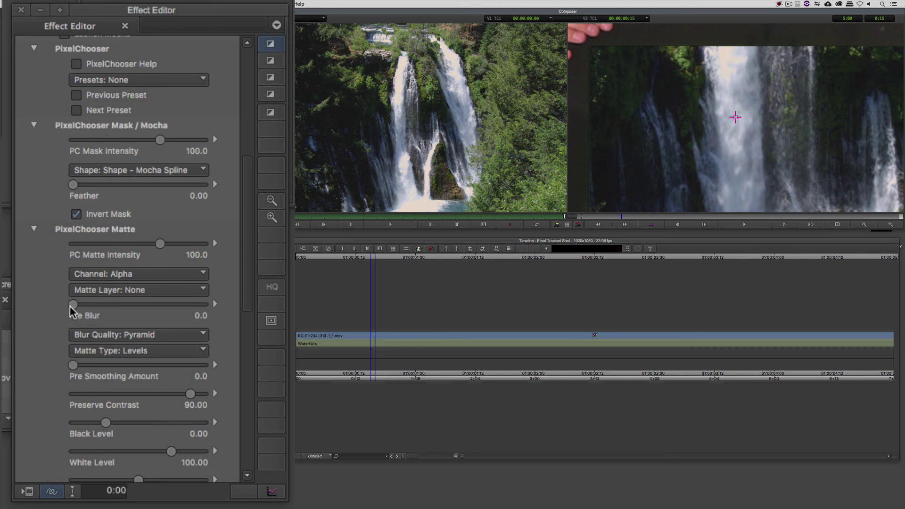
pyautogui.click(77, 186)
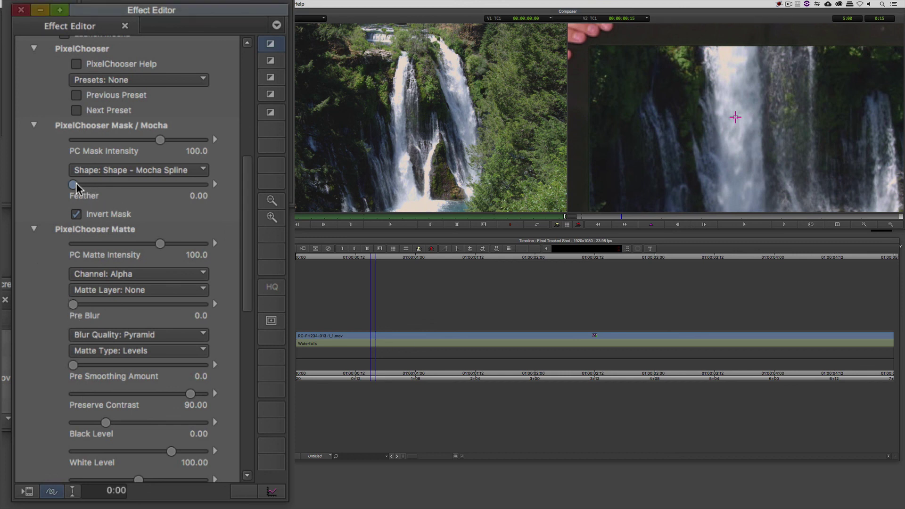
pyautogui.moveTo(75, 187)
pyautogui.mouseDown()
pyautogui.moveTo(104, 186)
pyautogui.moveTo(60, 192)
pyautogui.mouseUp()
pyautogui.click(837, 224)
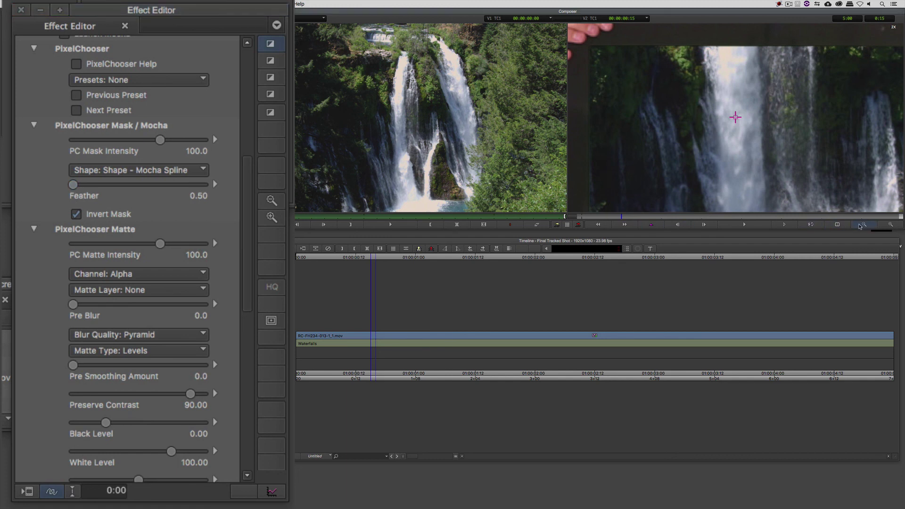
pyautogui.click(664, 226)
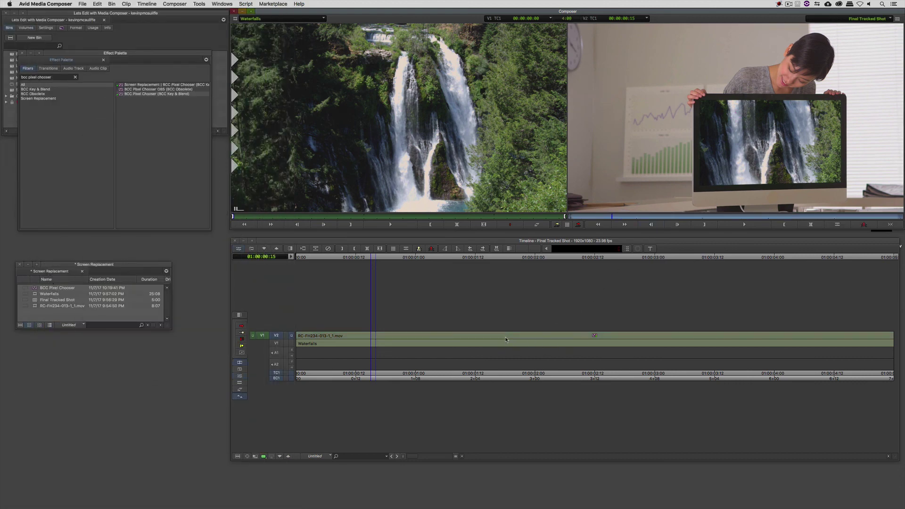
# Play the Final Tracked Shot sequence forward and backward to examine how the waterfall sits inside the monitor
pyautogui.moveTo(506, 339); pyautogui.dragTo(381, 328)
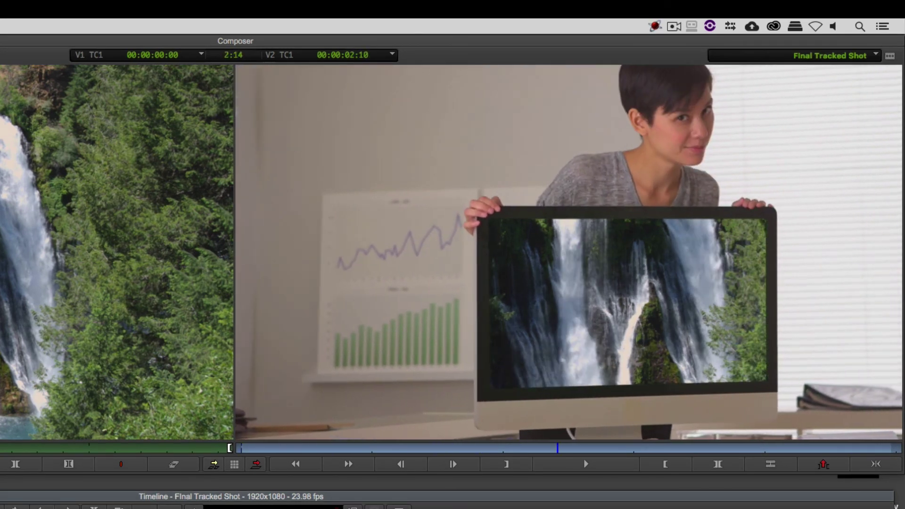
pyautogui.press('space')
pyautogui.press('j')
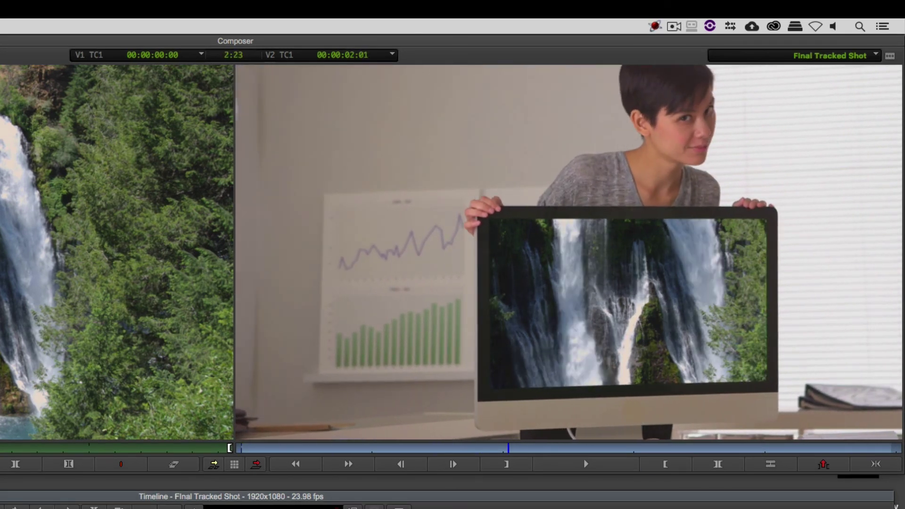
# Monitor only track V1, find the BCC Corner Pin effect, and apply it to the Waterfalls clip
pyautogui.click(291, 343)
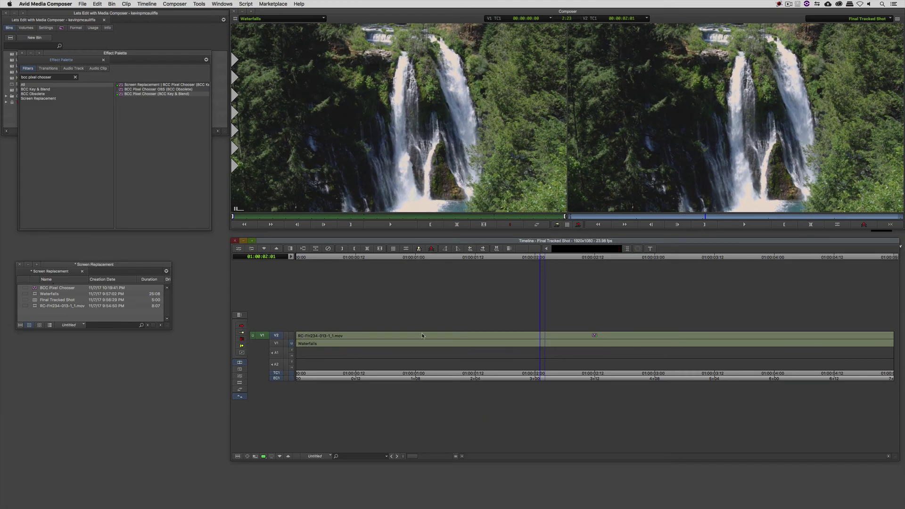
pyautogui.click(75, 78)
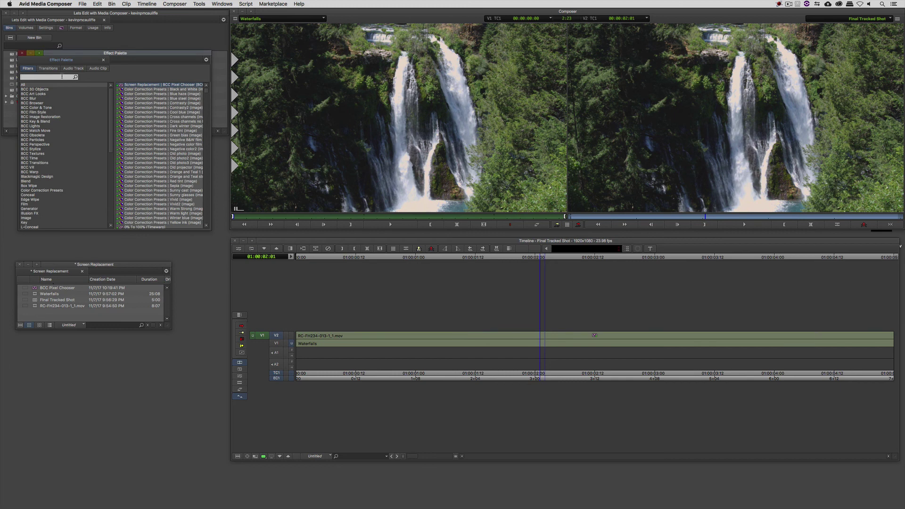
pyautogui.write('BCC Corn')
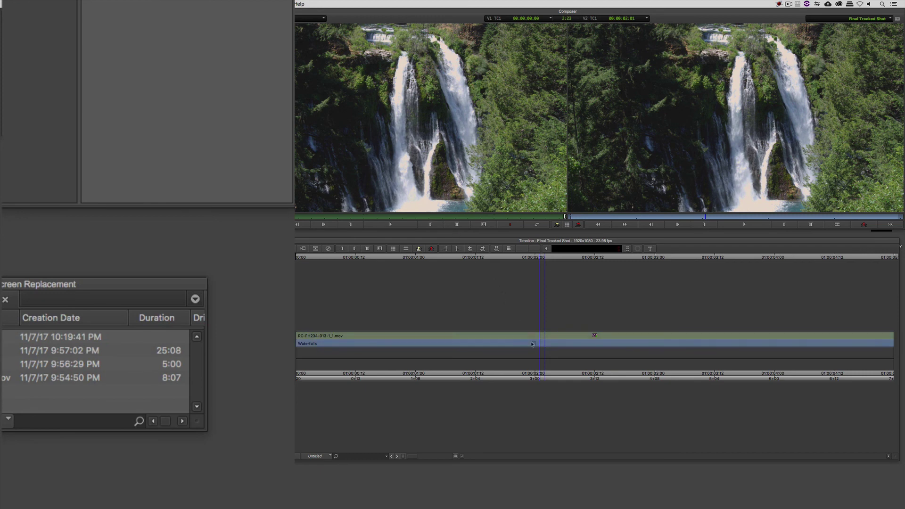
pyautogui.moveTo(531, 344); pyautogui.dragTo(531, 342)
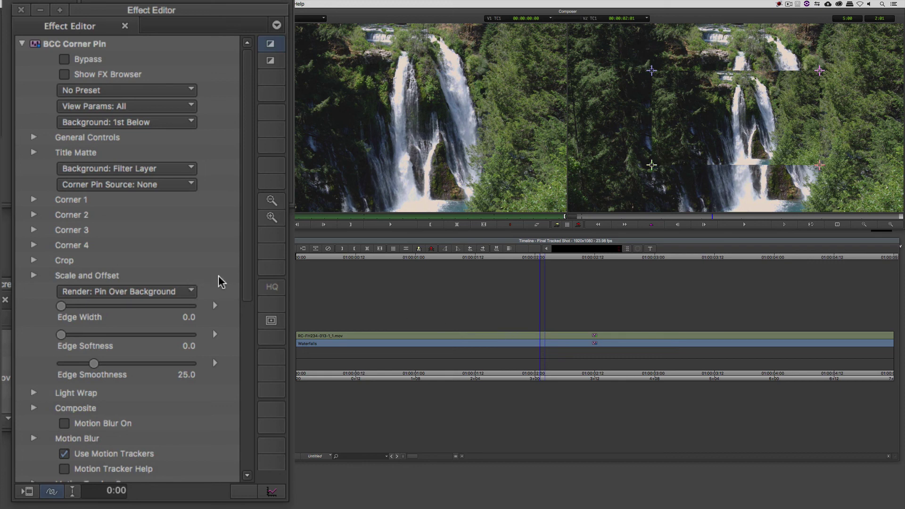
# Set the Corner Pin effect's Render option to Corner Pin Only
pyautogui.click(272, 217)
pyautogui.click(101, 293)
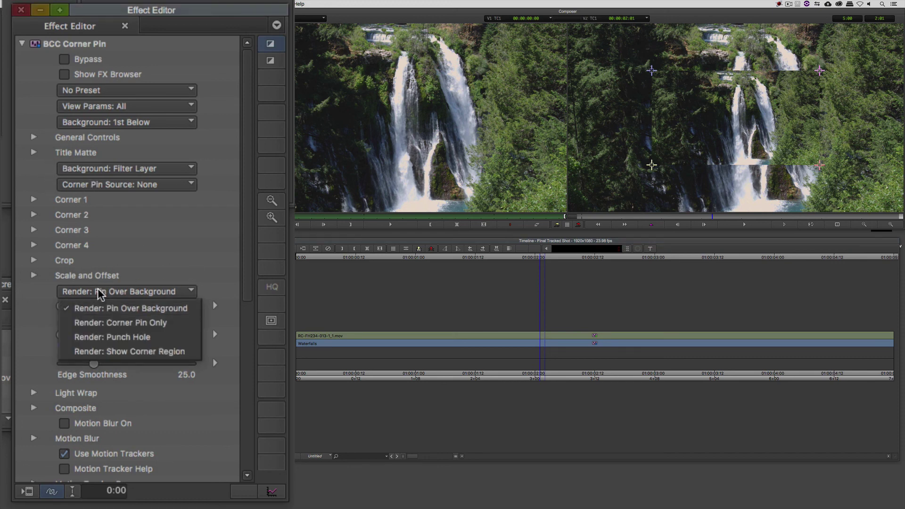
pyautogui.click(121, 324)
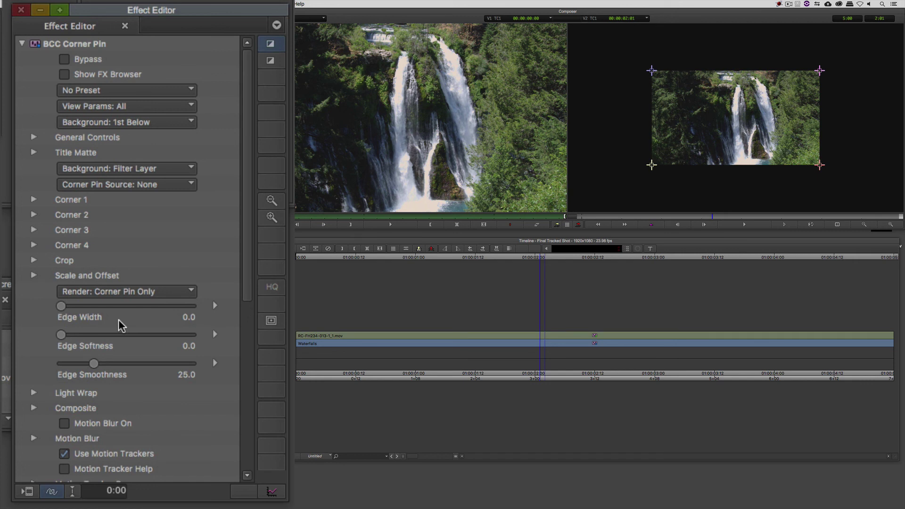
# Load the tracker data from BCC Corner Pin Tracking Data.txt on the Desktop into the Corner Pin's Motion Tracker
pyautogui.moveTo(246, 239); pyautogui.dragTo(250, 360)
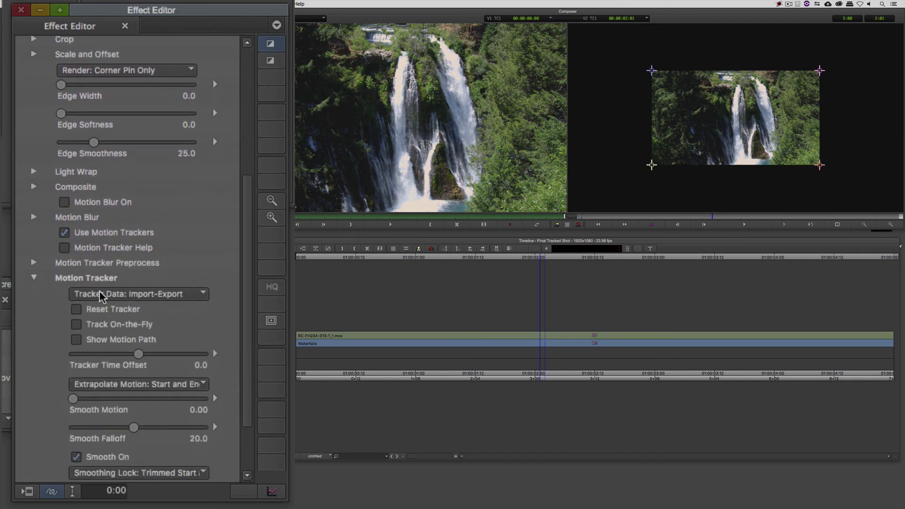
pyautogui.click(163, 295)
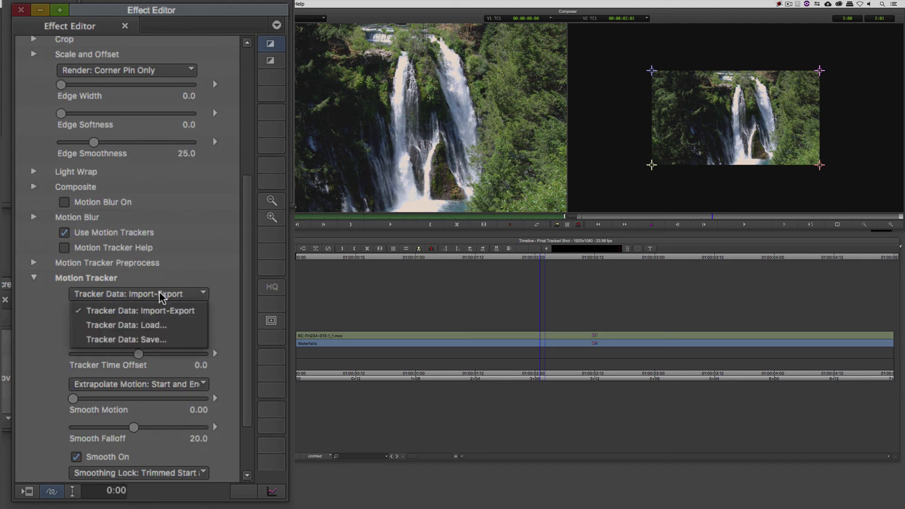
pyautogui.click(157, 327)
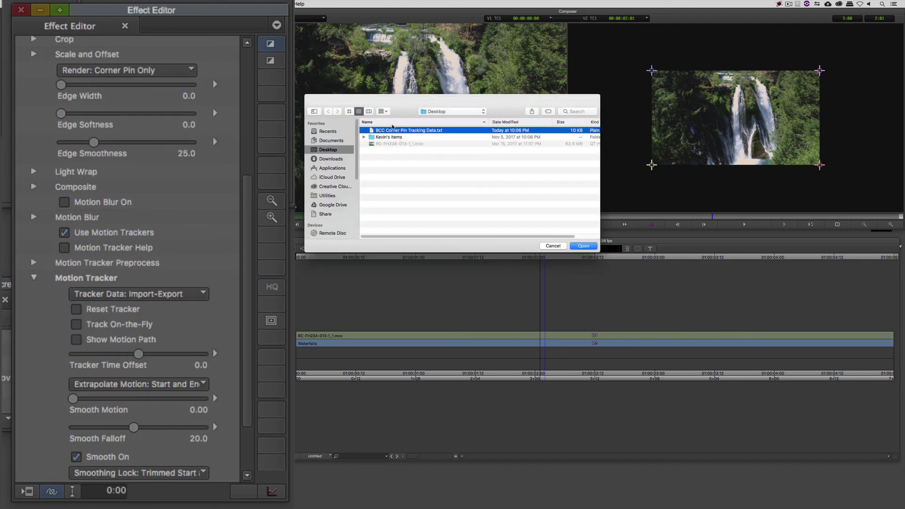
pyautogui.click(583, 245)
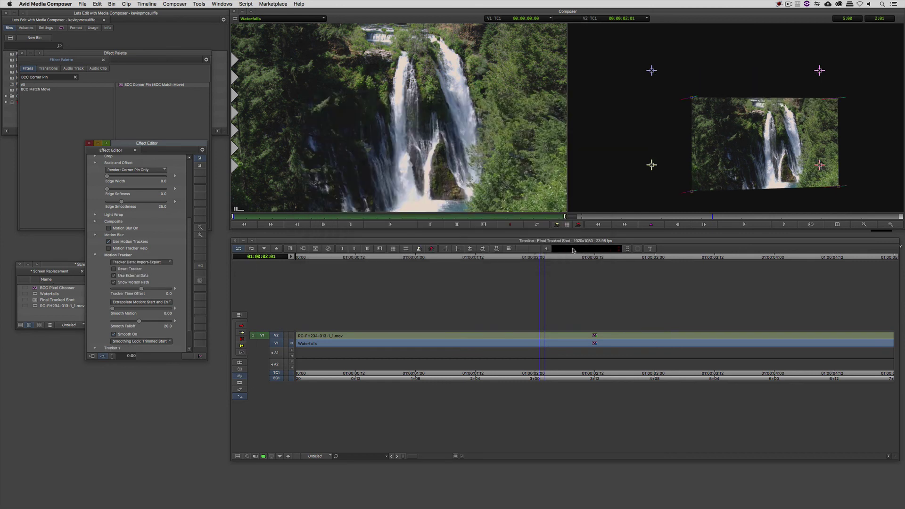
# Turn off Show Motion Path in the Waterfalls clip's Corner Pin effect, and monitor track V2 again
pyautogui.moveTo(541, 345)
pyautogui.mouseDown()
pyautogui.moveTo(387, 346)
pyautogui.moveTo(891, 347)
pyautogui.moveTo(532, 343)
pyautogui.moveTo(514, 354)
pyautogui.moveTo(539, 357)
pyautogui.mouseUp()
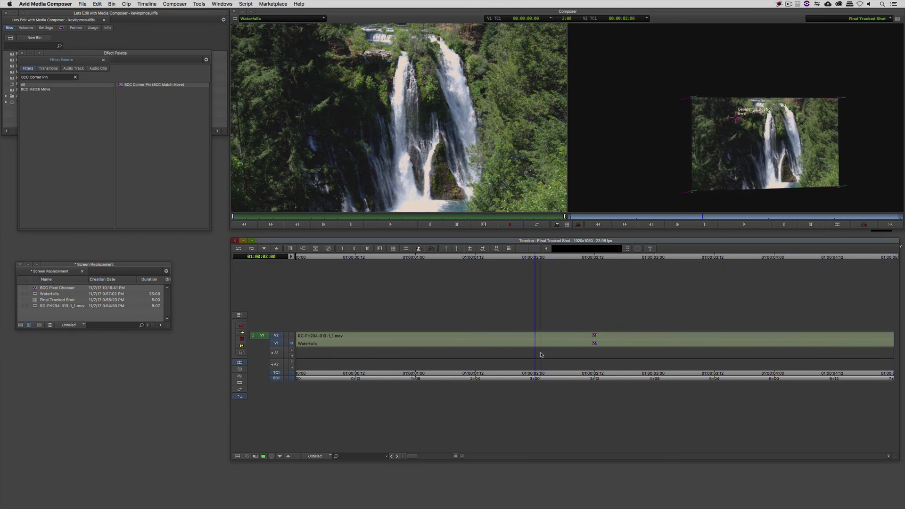
pyautogui.hotkey('shift', 'e')
pyautogui.click(543, 343)
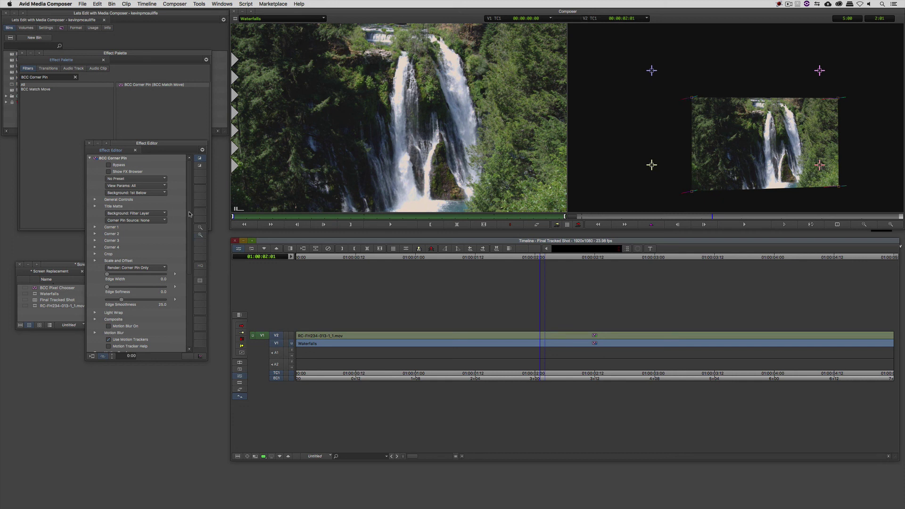
pyautogui.moveTo(190, 214); pyautogui.dragTo(197, 280)
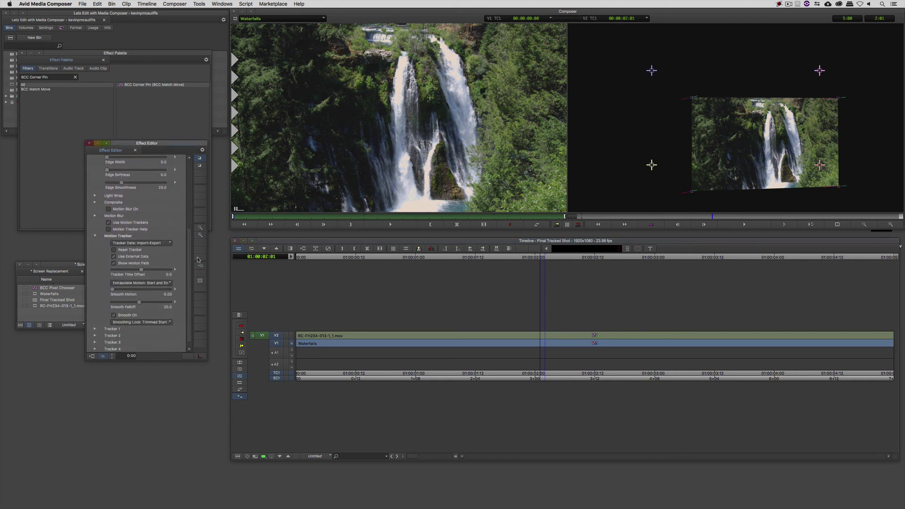
pyautogui.click(114, 264)
pyautogui.click(291, 336)
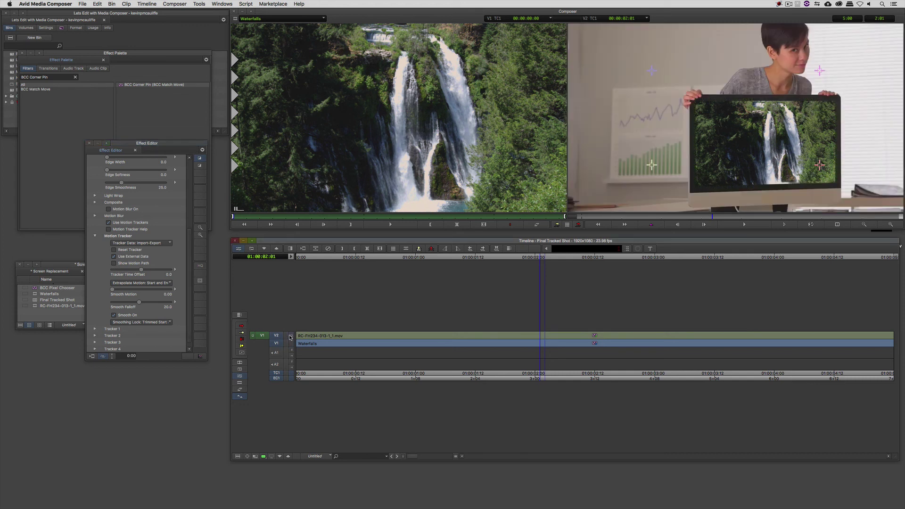
# Close the Effect Editor and scrub through the Final Tracked Shot sequence to check how the waterfall follows the monitor
pyautogui.press('y')
pyautogui.moveTo(332, 340); pyautogui.dragTo(529, 340)
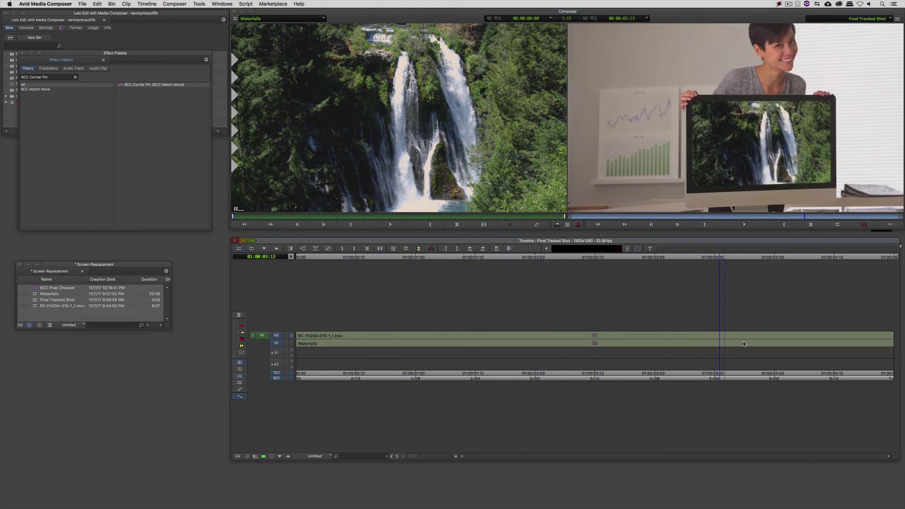
pyautogui.moveTo(856, 344); pyautogui.dragTo(356, 341)
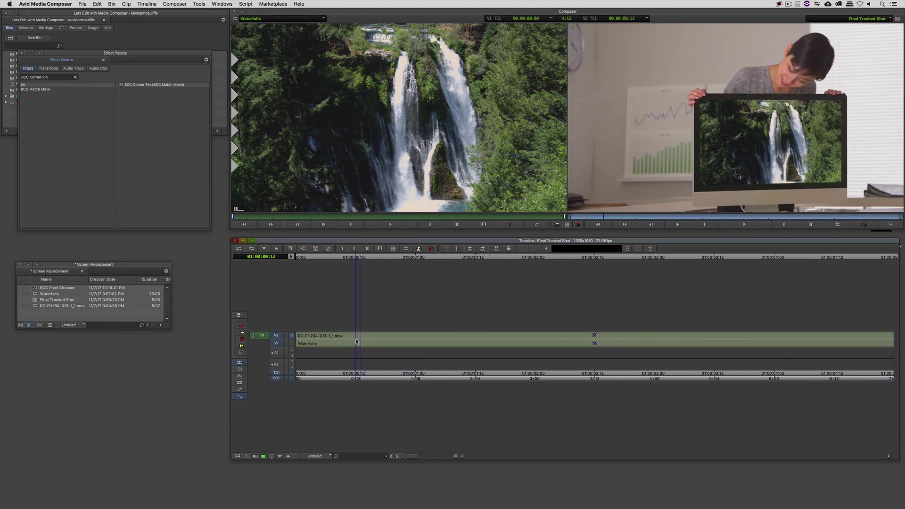
# Include track V1 in the track selection and render the effects in the Final Tracked Shot sequence
pyautogui.click(276, 343)
pyautogui.press('r')
# Play the Final Tracked Shot sequence from its start several times to review the finished screen replacement
pyautogui.press('space')
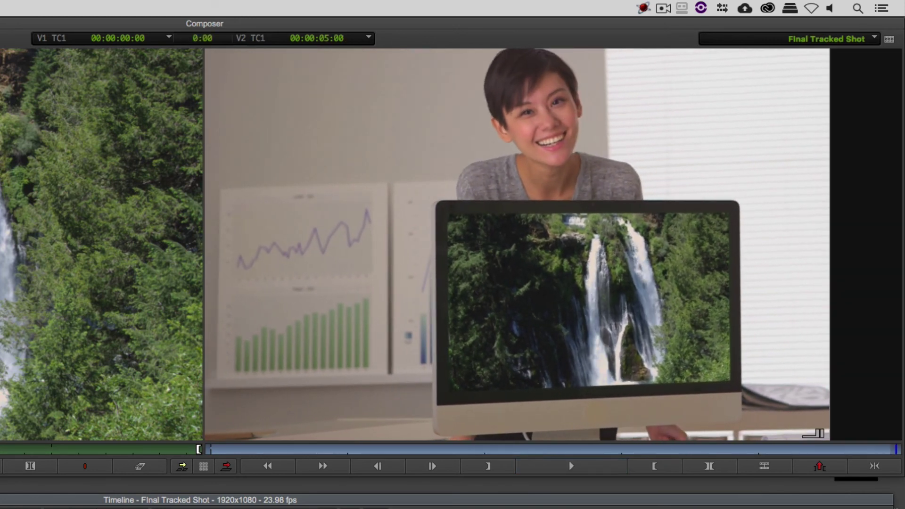
pyautogui.press('Home')
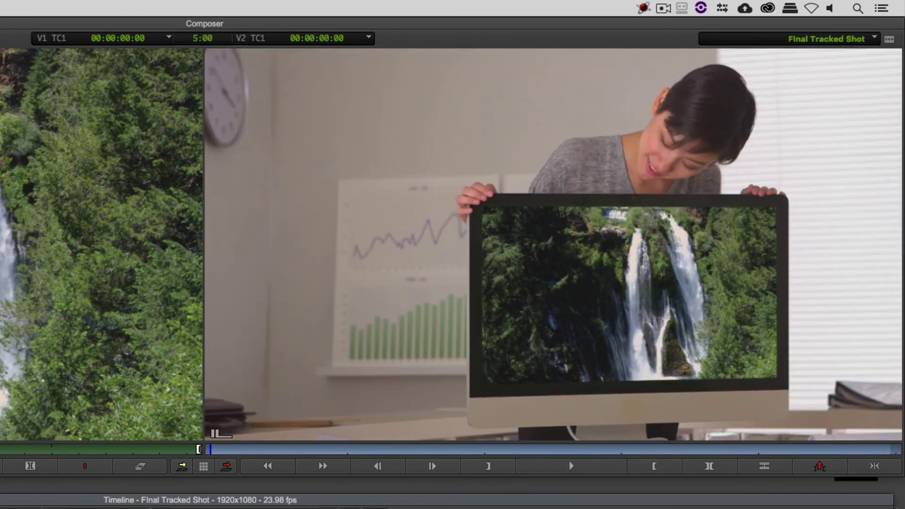
pyautogui.press('space')
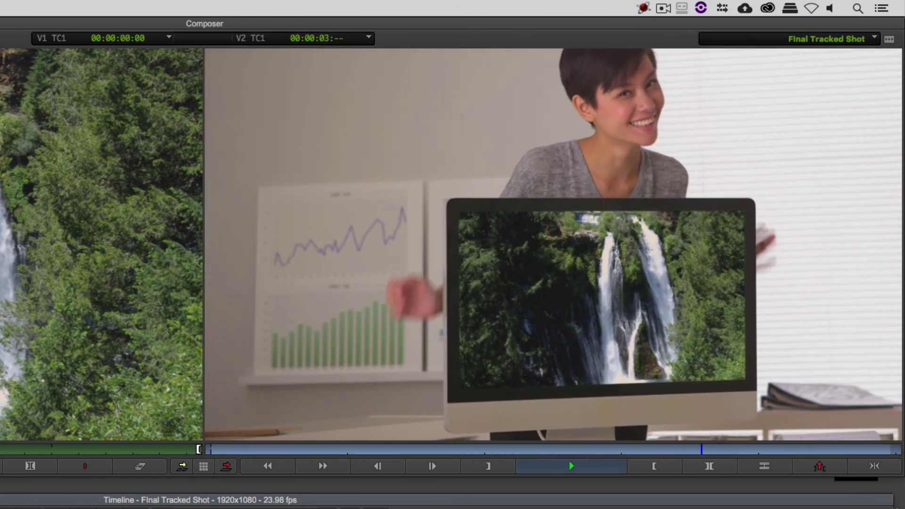
pyautogui.press('Home')
pyautogui.press('space')
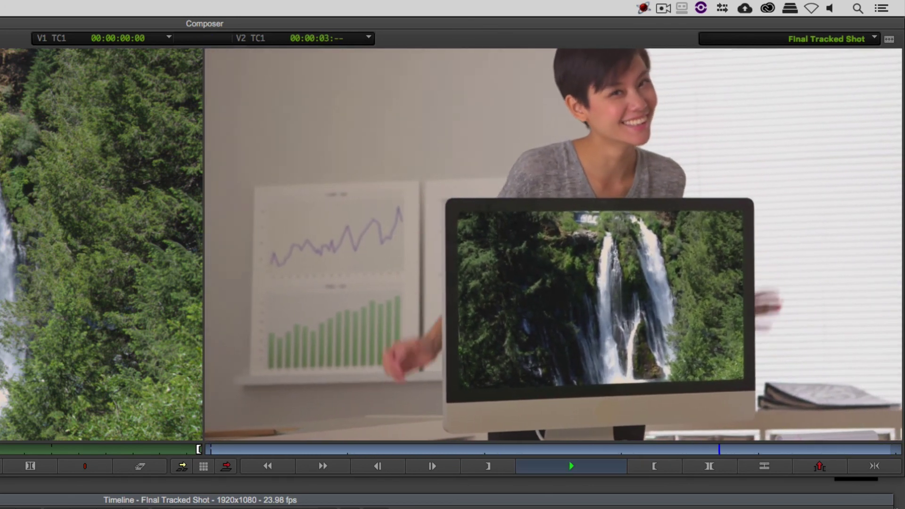
pyautogui.press('Home')
pyautogui.press('space')
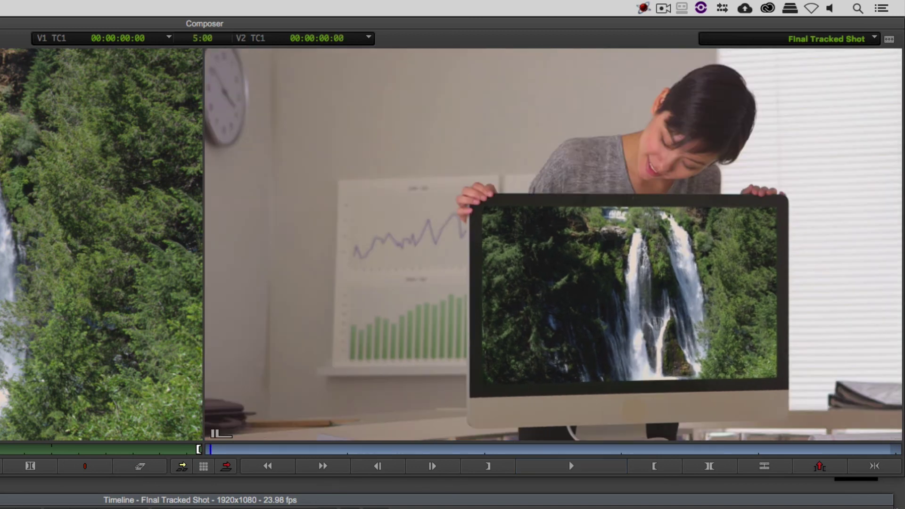